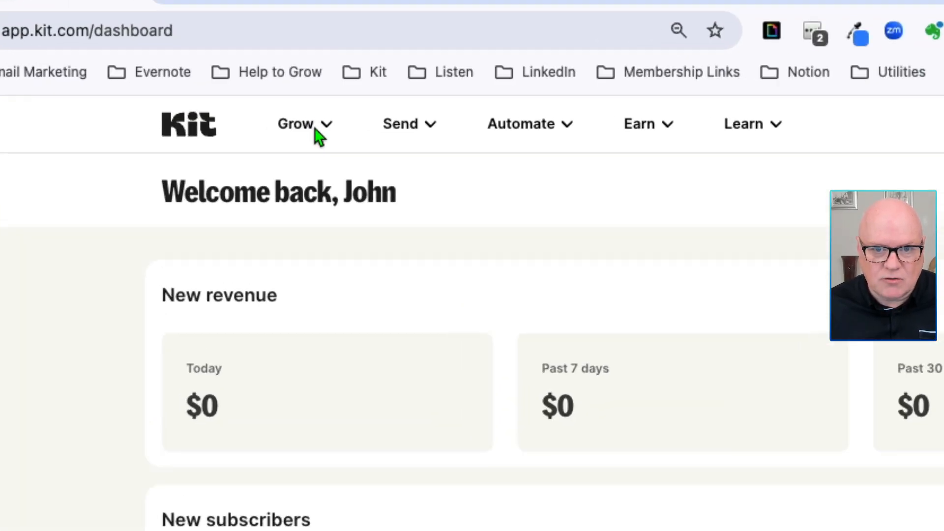
Start creating a new landing page from the landing pages and forms overview
left_click(320, 128)
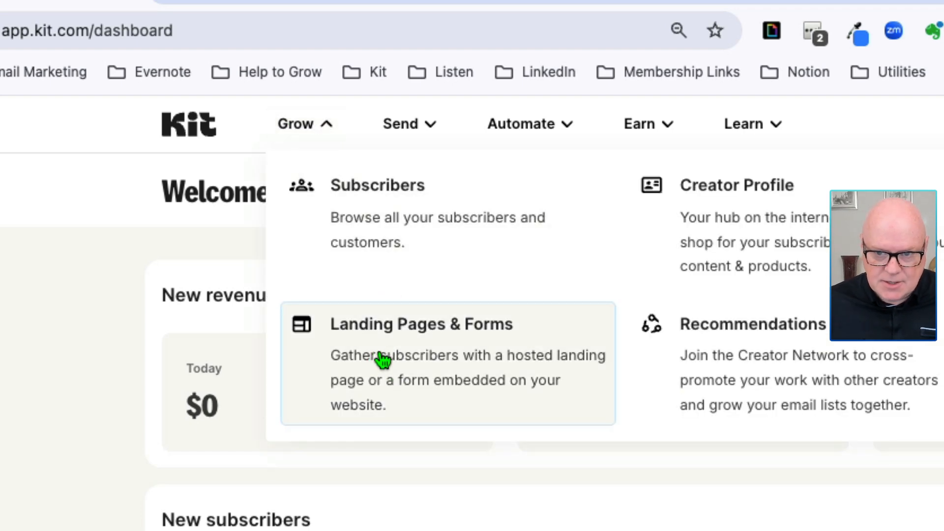
left_click(358, 372)
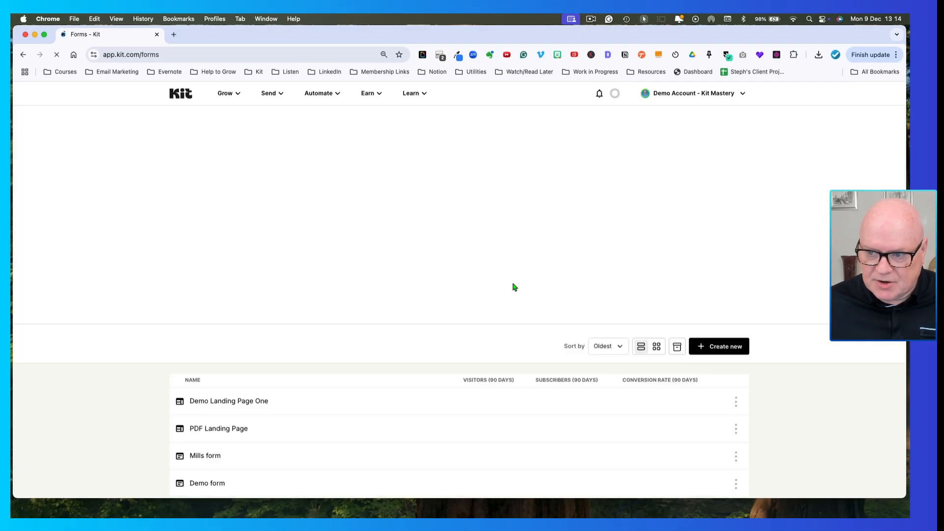
left_click(710, 350)
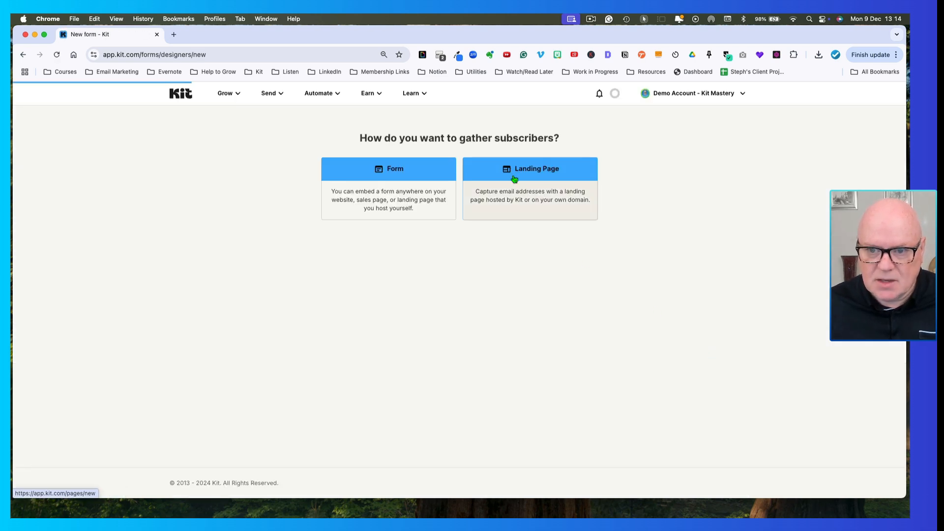
left_click(513, 179)
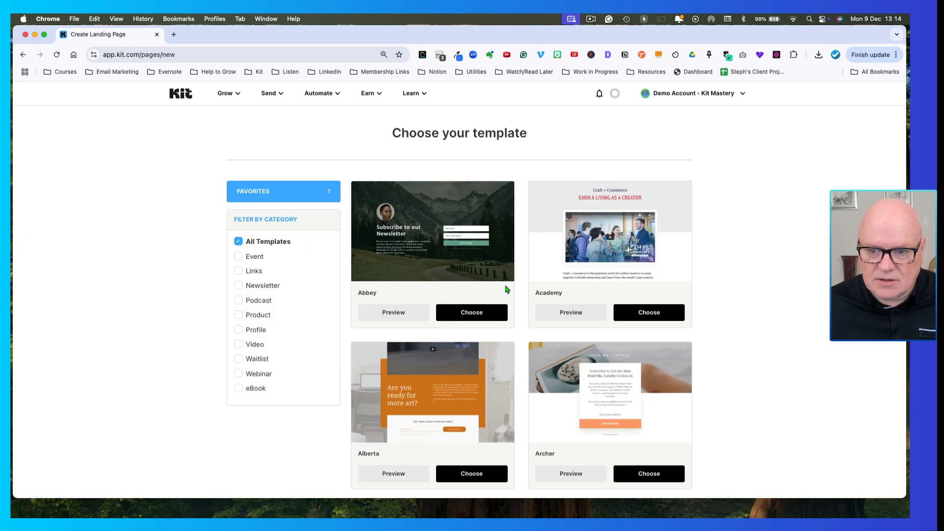
Look through the full gallery of landing page templates for a suitable design
scroll(375, 296, "down", 10)
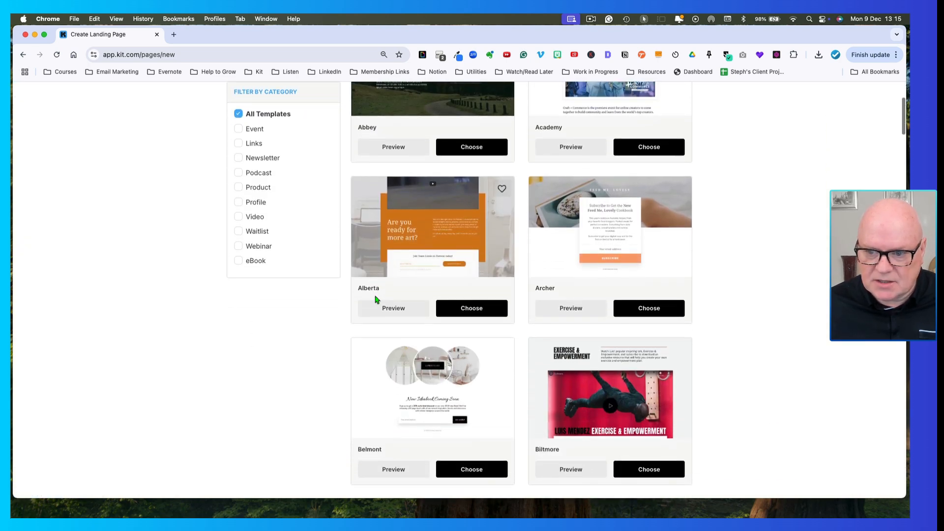
scroll(376, 298, "down", 10)
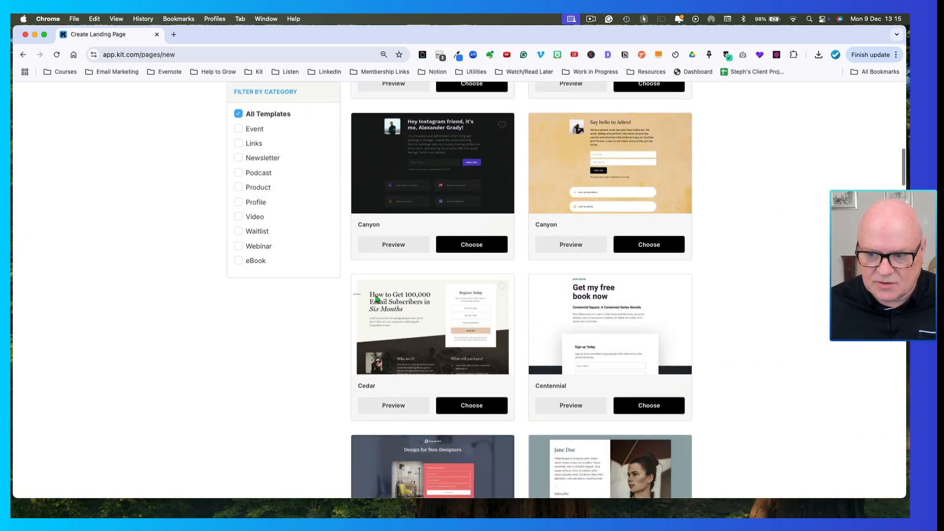
scroll(376, 299, "down", 10)
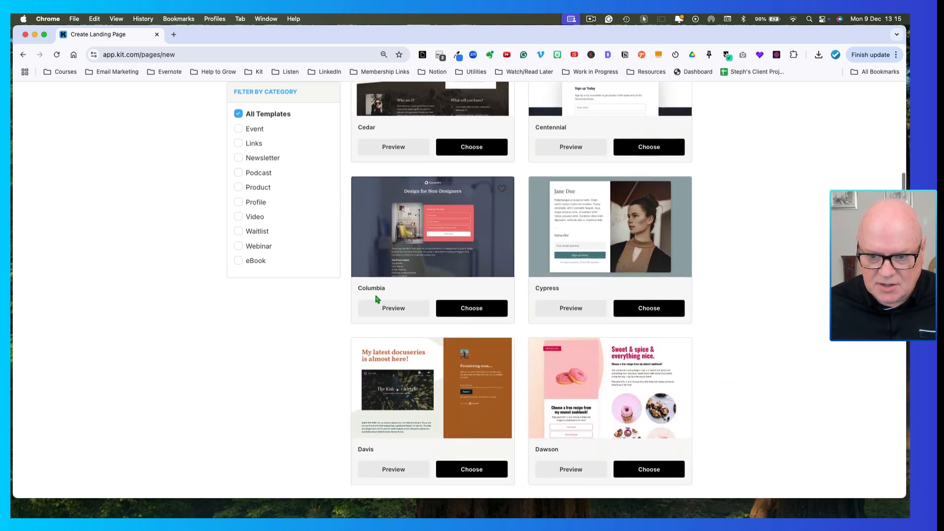
scroll(376, 299, "down", 10)
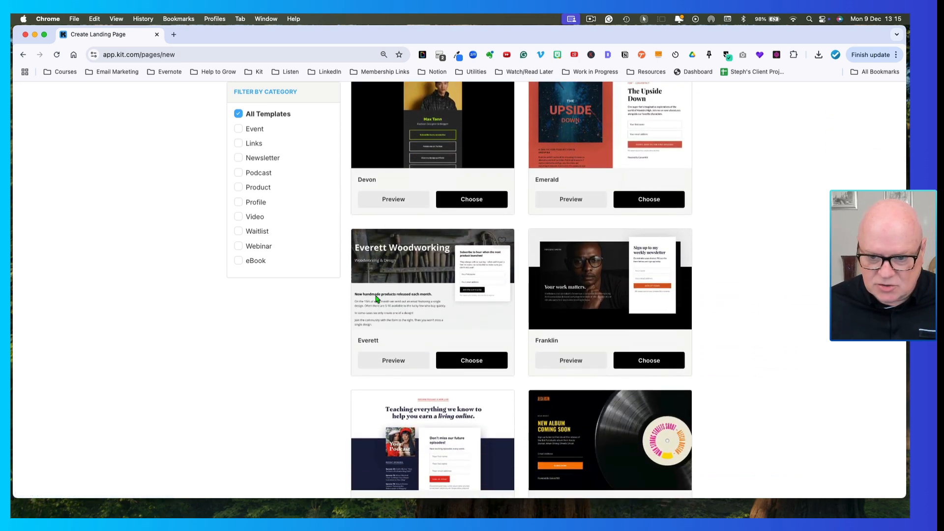
scroll(376, 299, "down", 10)
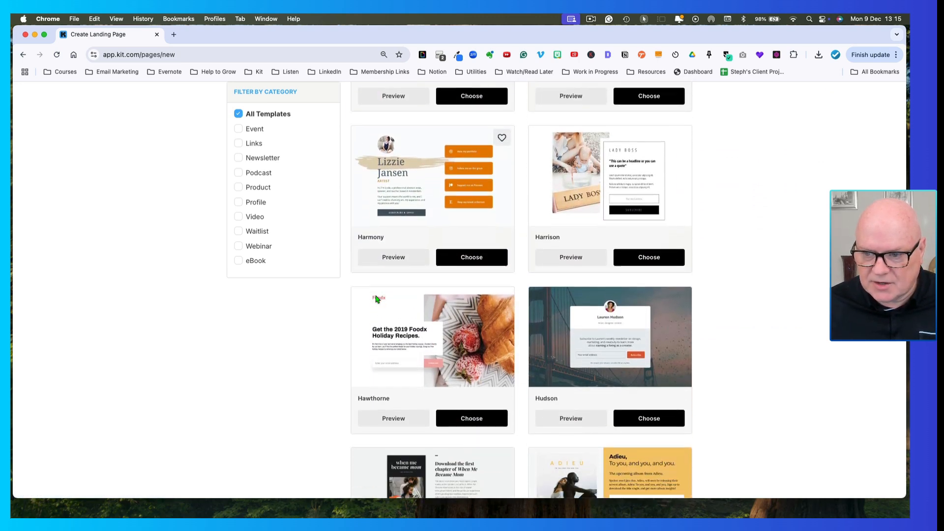
scroll(376, 298, "down", 8)
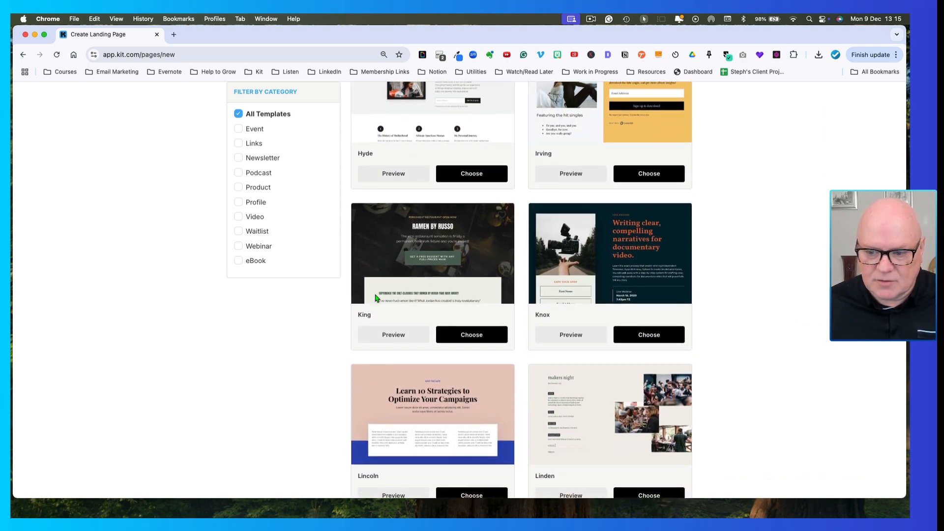
scroll(376, 297, "down", 8)
scroll(376, 298, "down", 8)
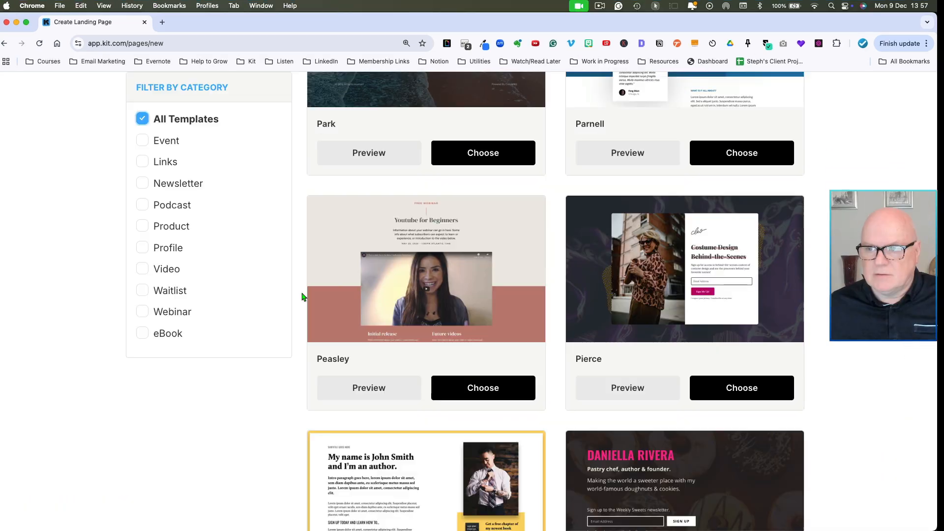
scroll(302, 294, "up", 2)
scroll(302, 295, "down", 2)
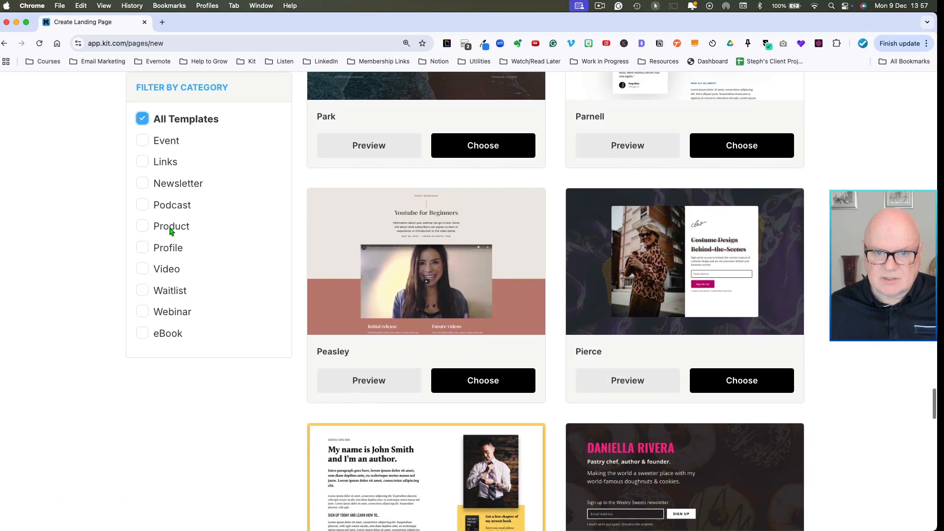
Filter the templates by the Product category and choose the Centennial template
left_click(142, 226)
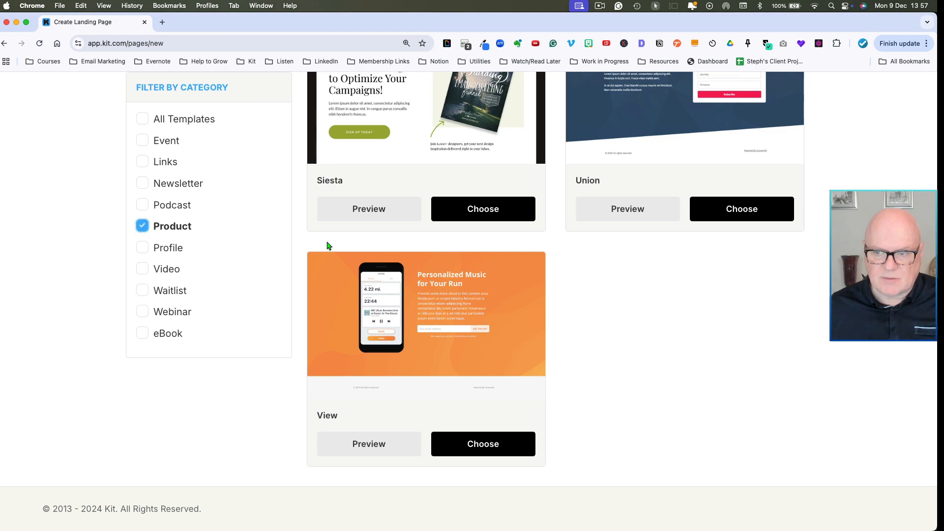
scroll(338, 252, "up", 5)
scroll(638, 275, "down", 1)
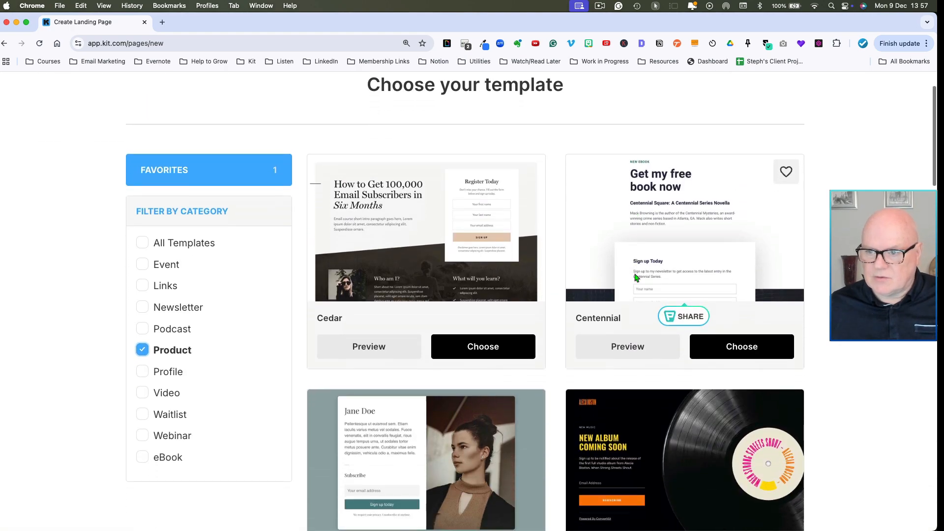
scroll(638, 279, "up", 1)
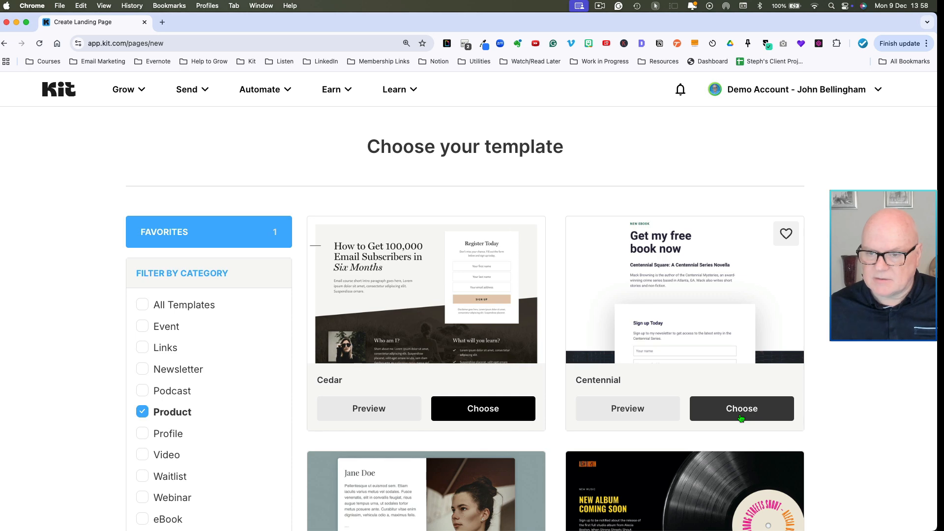
left_click(740, 417)
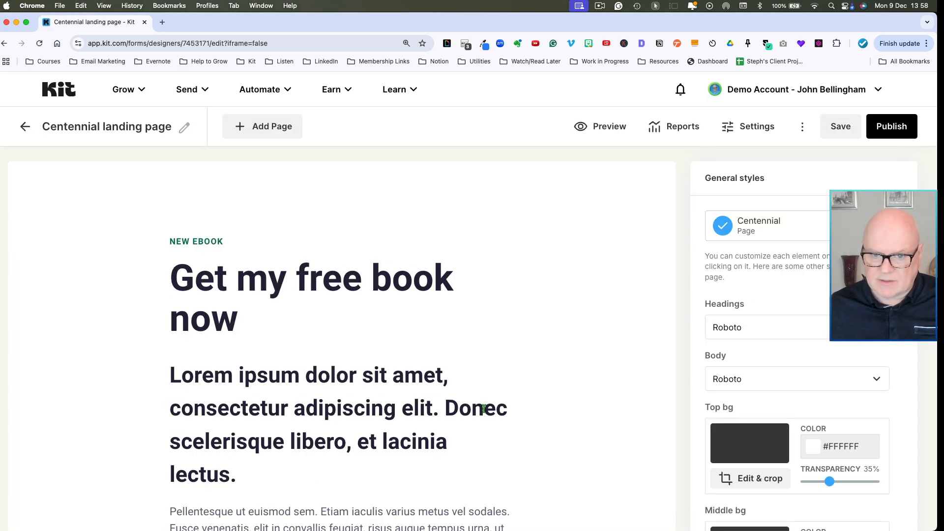
Replace the landing page's main heading with "Demo Share of Landing Page"
scroll(347, 399, "down", 10)
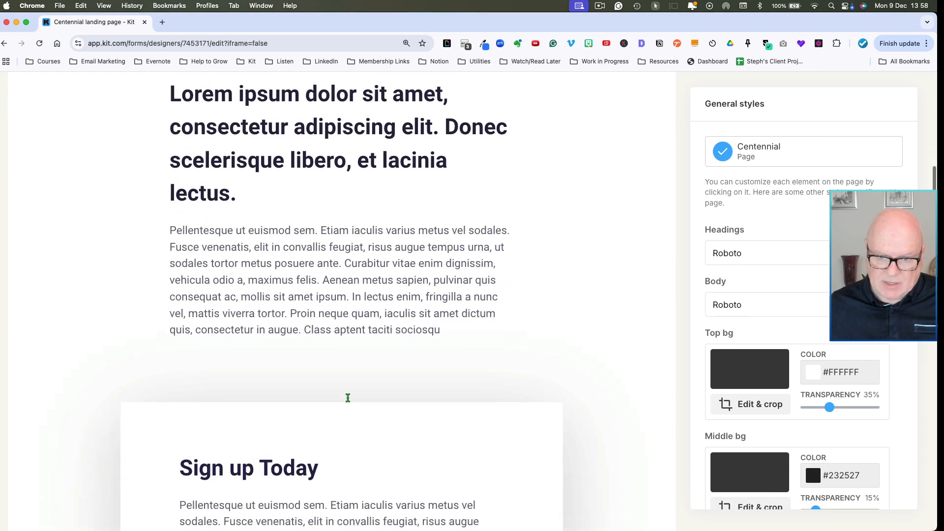
scroll(348, 399, "down", 5)
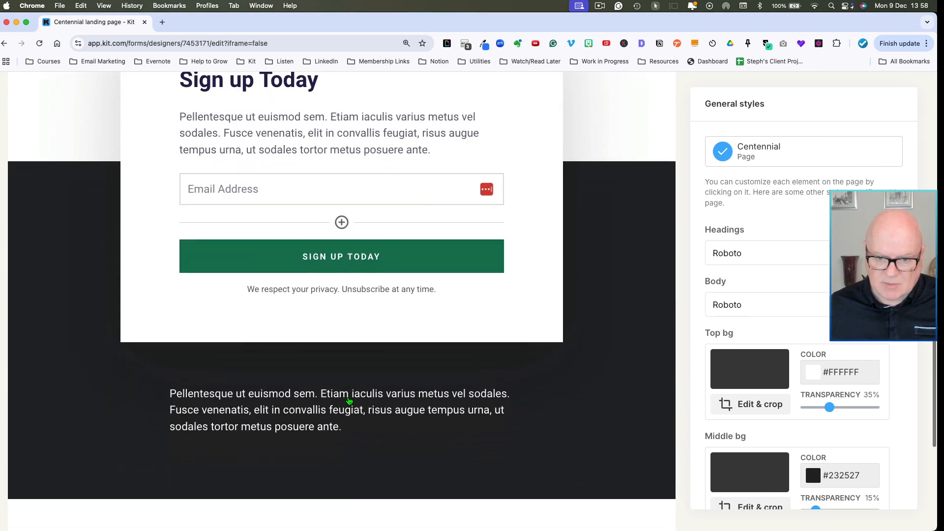
scroll(349, 401, "up", 8)
scroll(349, 401, "up", 7)
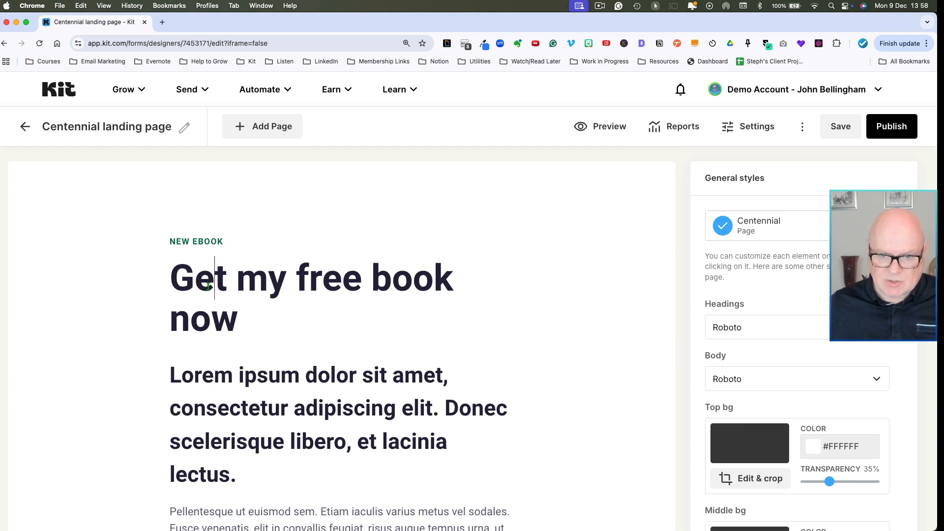
triple_click(209, 286)
type("D")
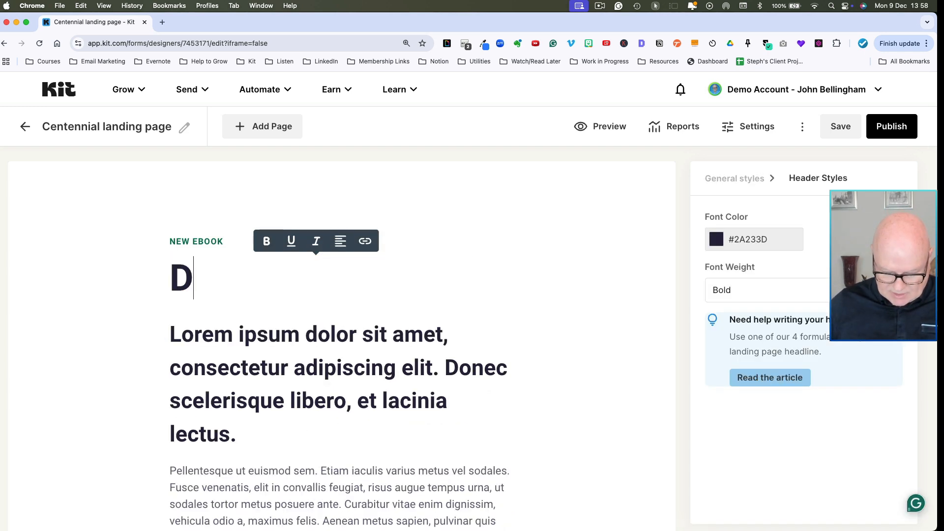
type("emo Sha")
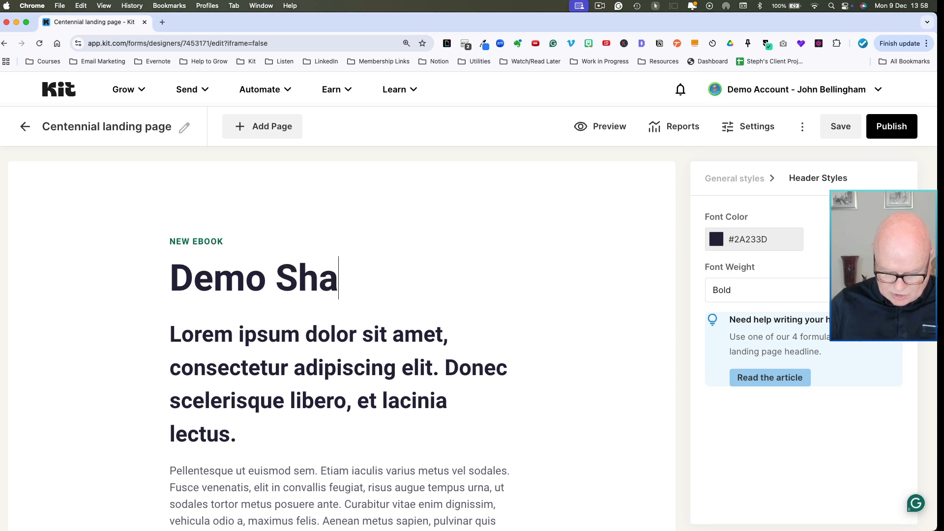
type("re of La")
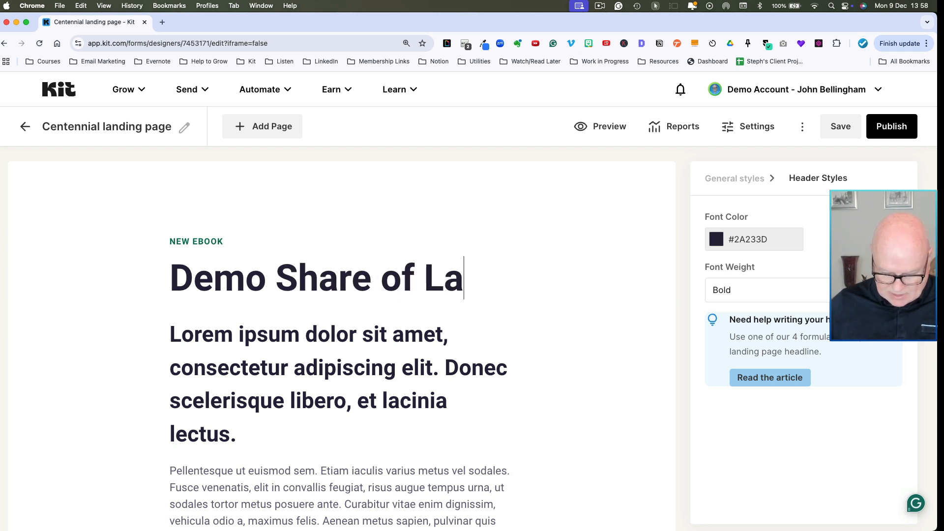
type("nding Page")
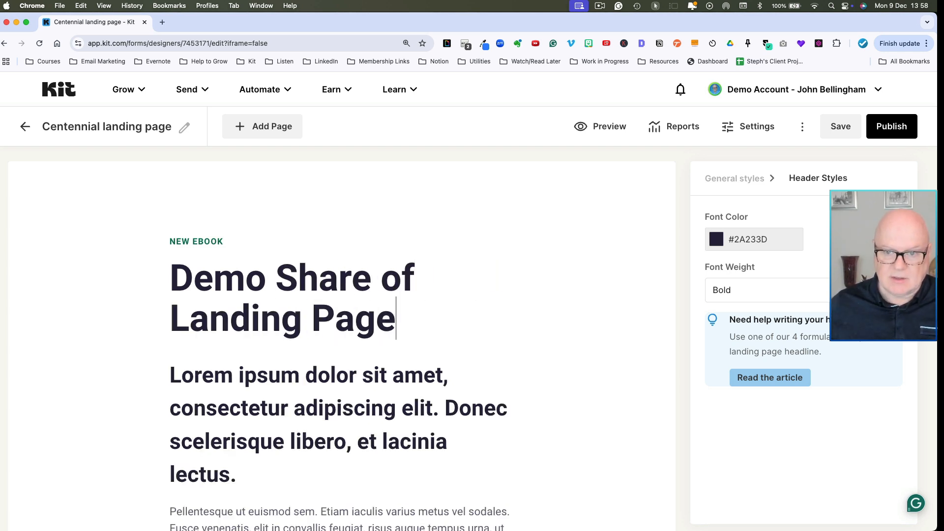
Return to the general styles and open the Unsplash image library for the top background
scroll(356, 352, "down", 2)
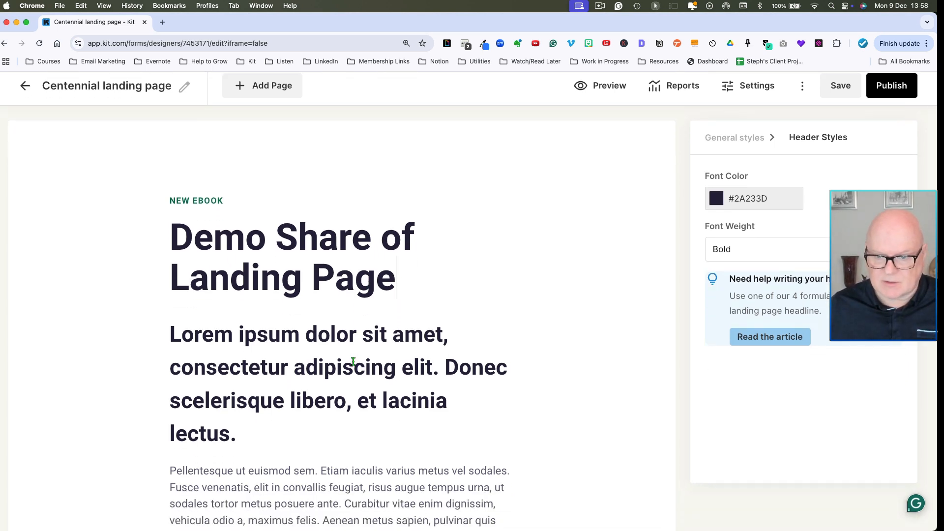
scroll(295, 396, "down", 2)
scroll(294, 395, "down", 20)
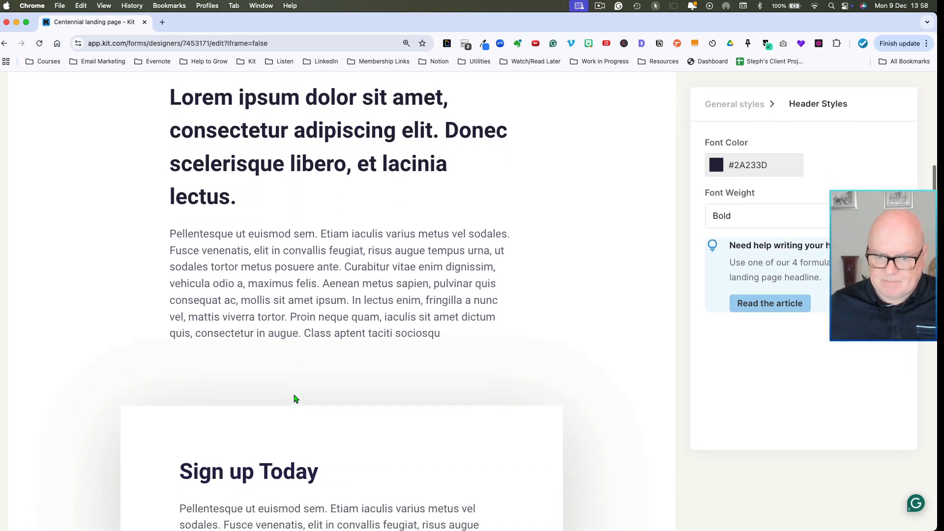
scroll(293, 393, "up", 20)
scroll(293, 392, "up", 6)
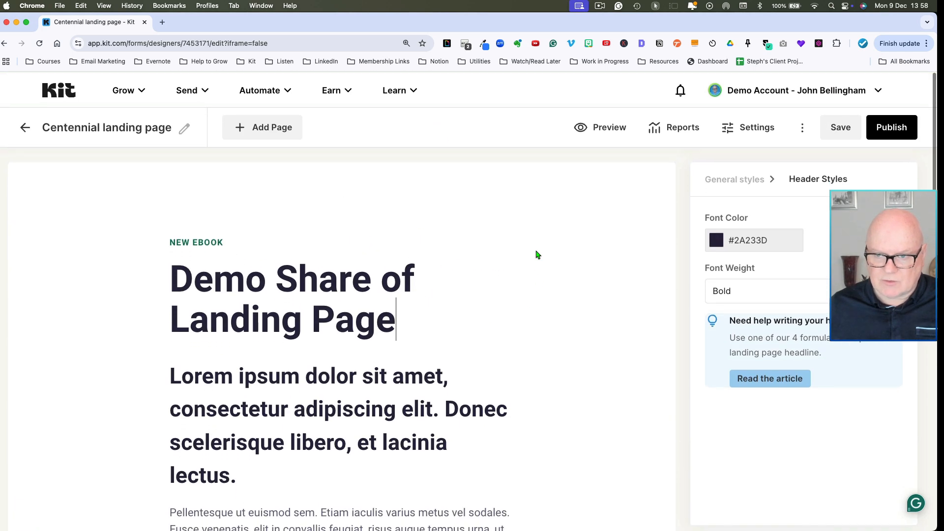
left_click(715, 180)
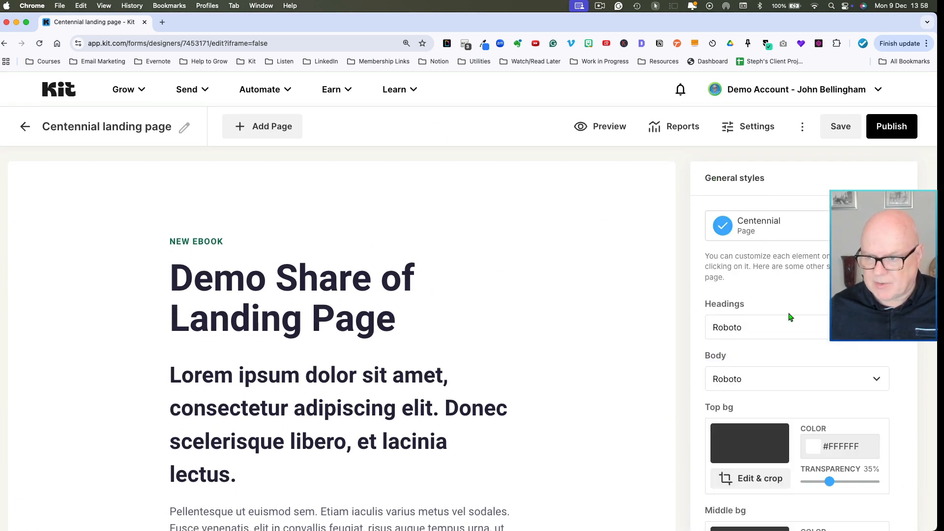
scroll(792, 344, "down", 5)
left_click(745, 336)
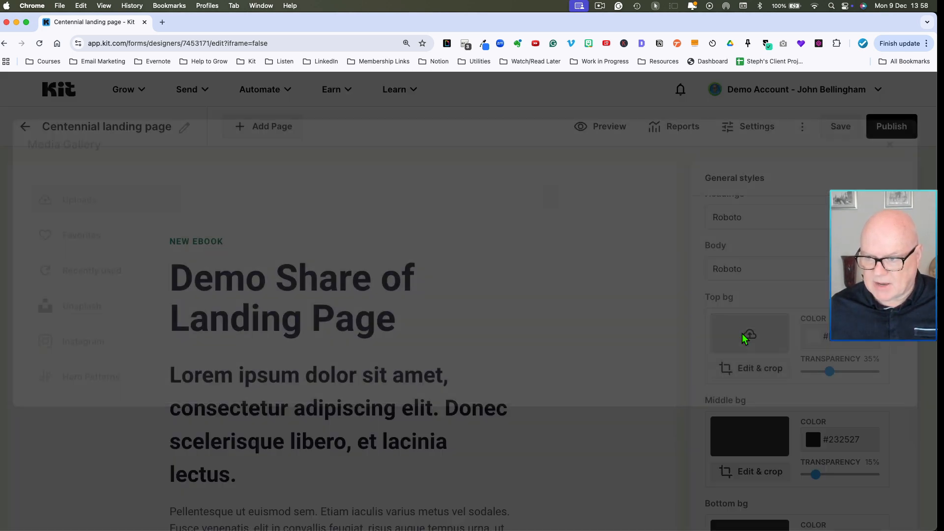
left_click(84, 297)
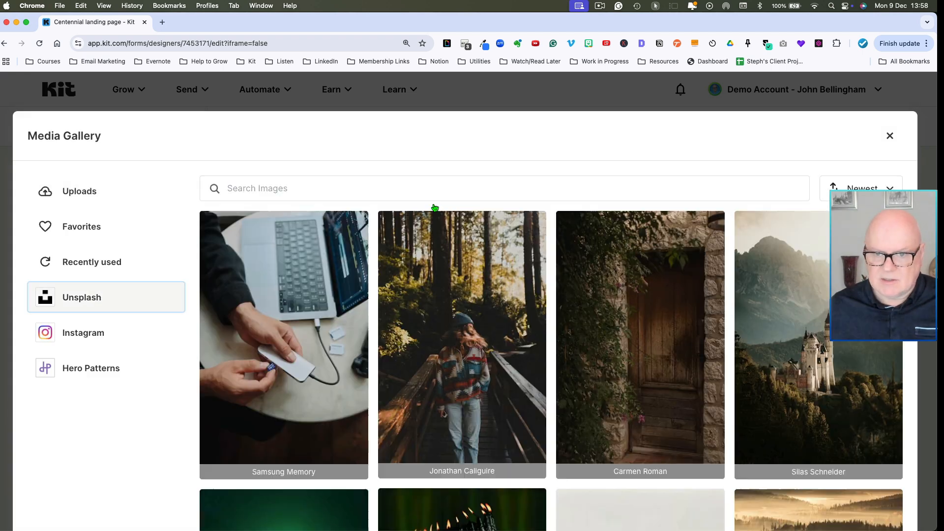
Search the Unsplash images for "mountains" and set the photo of a turquoise river beside a dark cliff as the top background
left_click(296, 190)
type("mountai")
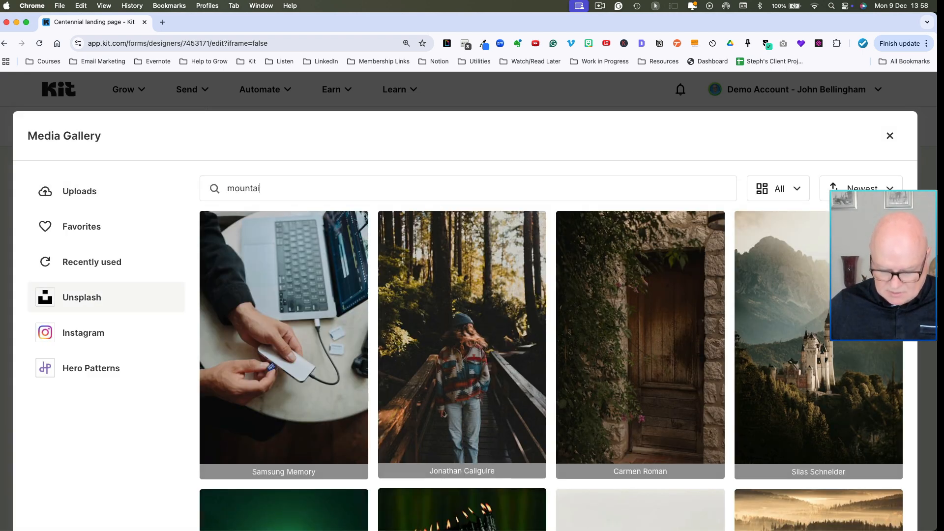
type("ns")
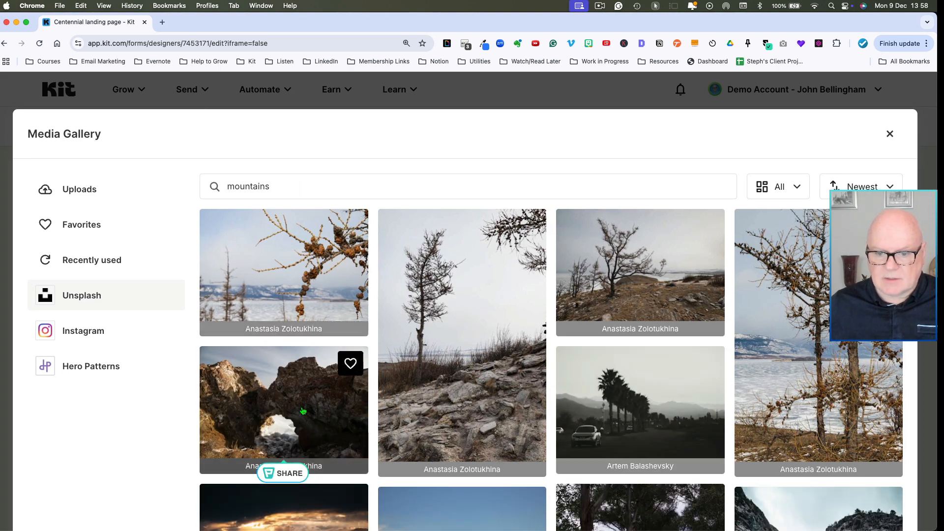
scroll(298, 425, "down", 2)
scroll(298, 425, "down", 3)
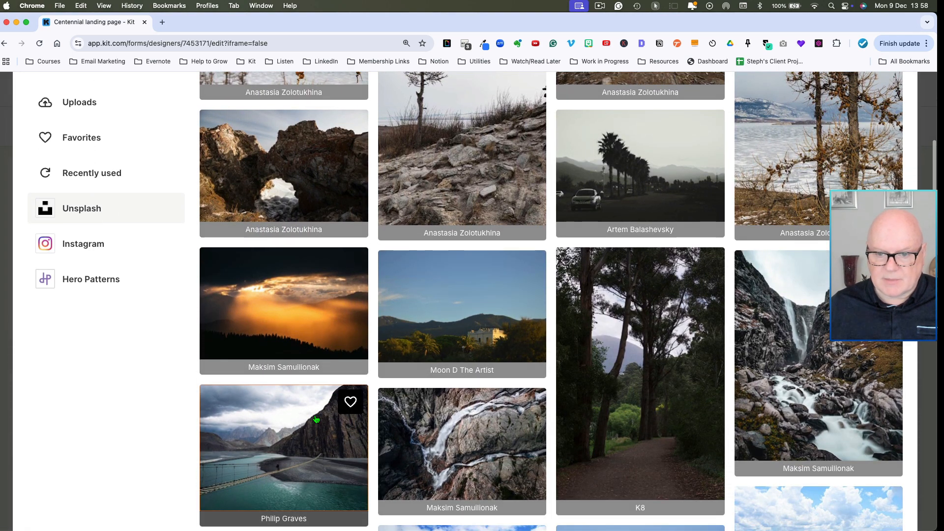
left_click(326, 416)
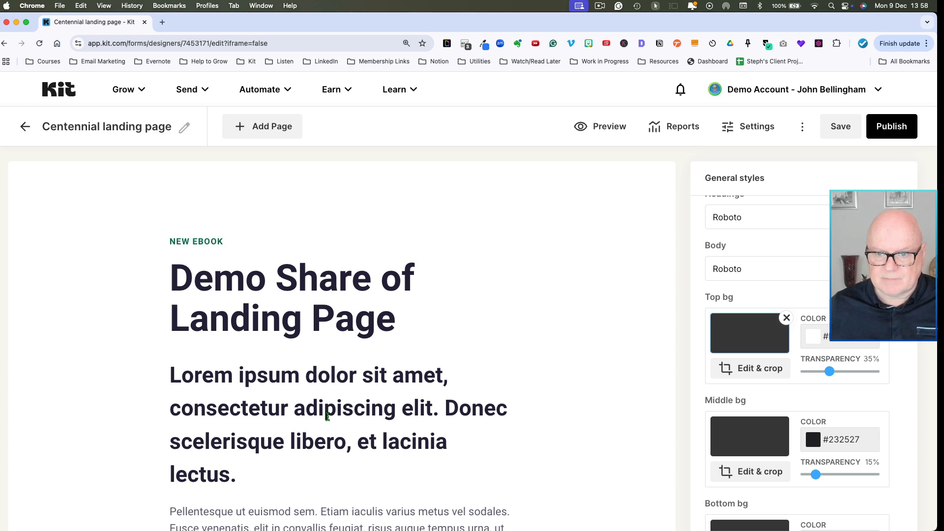
scroll(424, 394, "down", 5)
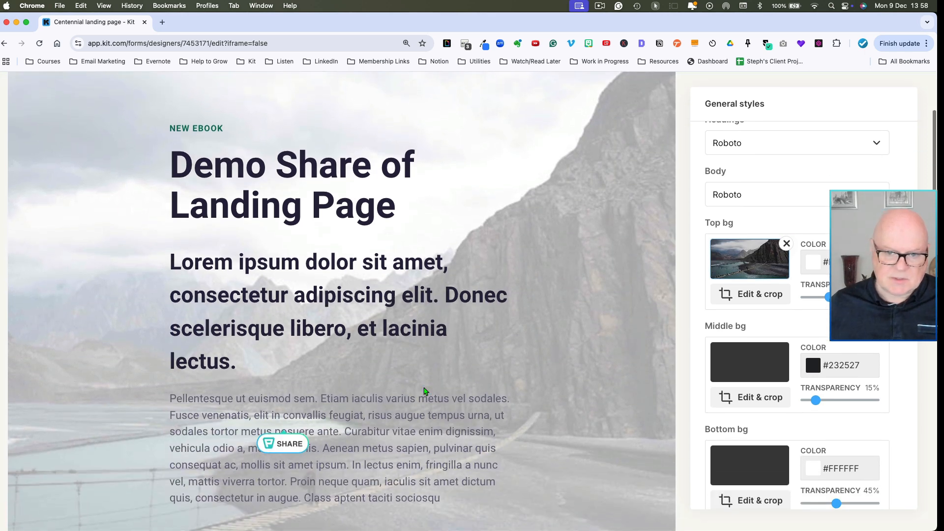
scroll(423, 389, "up", 4)
scroll(421, 390, "up", 1)
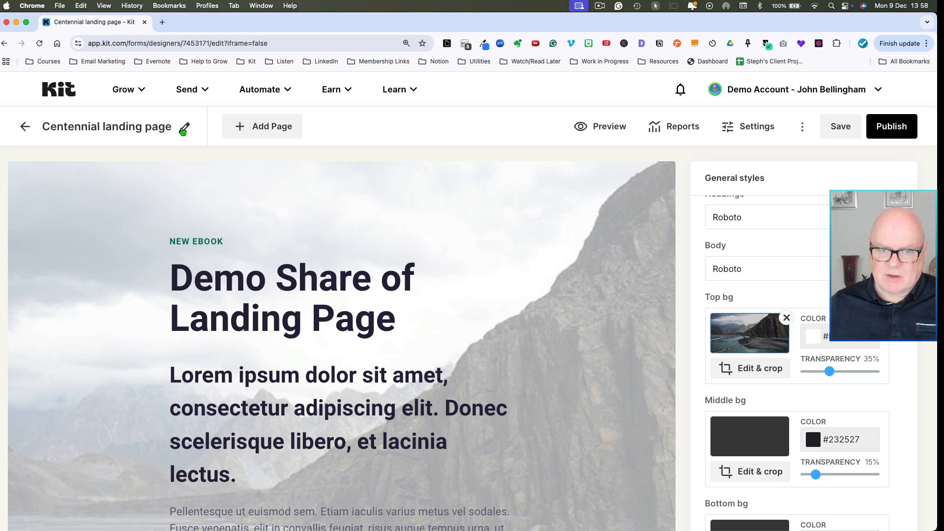
Rename the landing page as "Landing Page Share Demo" and save it
left_click(184, 128)
triple_click(129, 128)
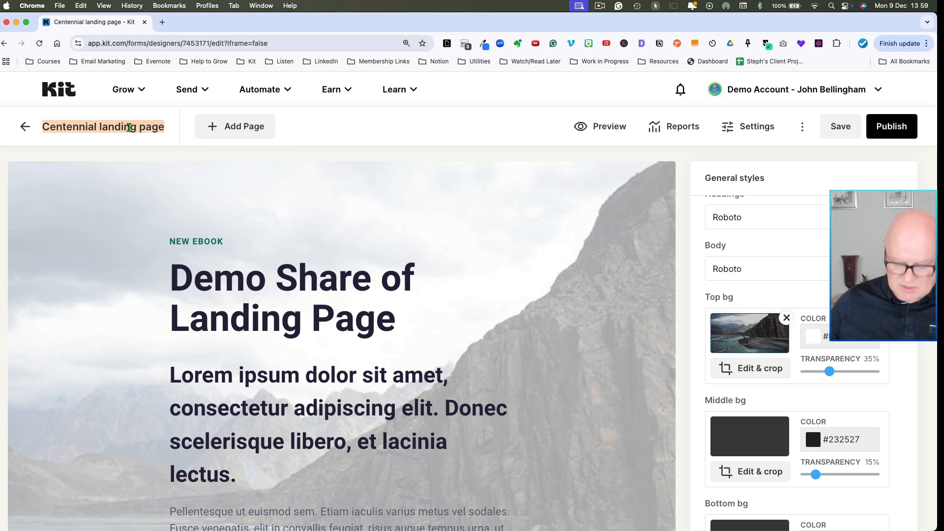
type("Landing")
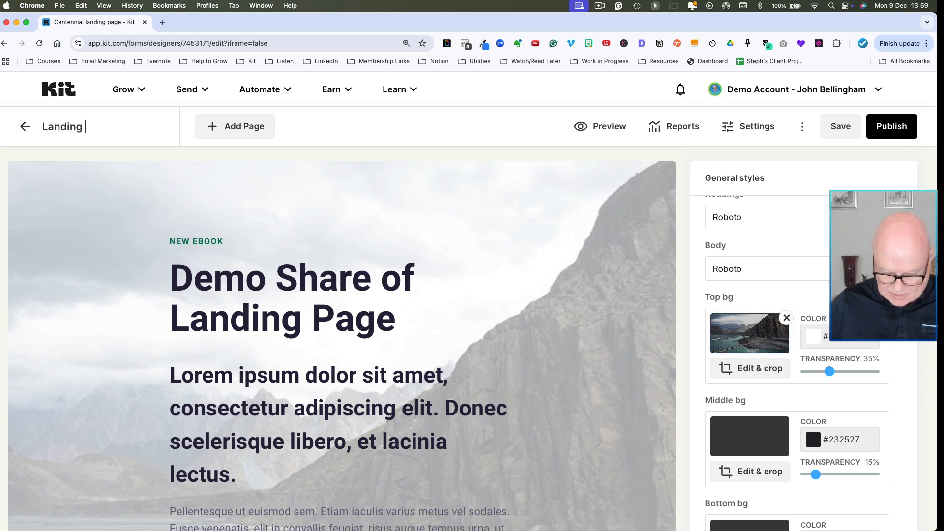
type(" Page Share Demo")
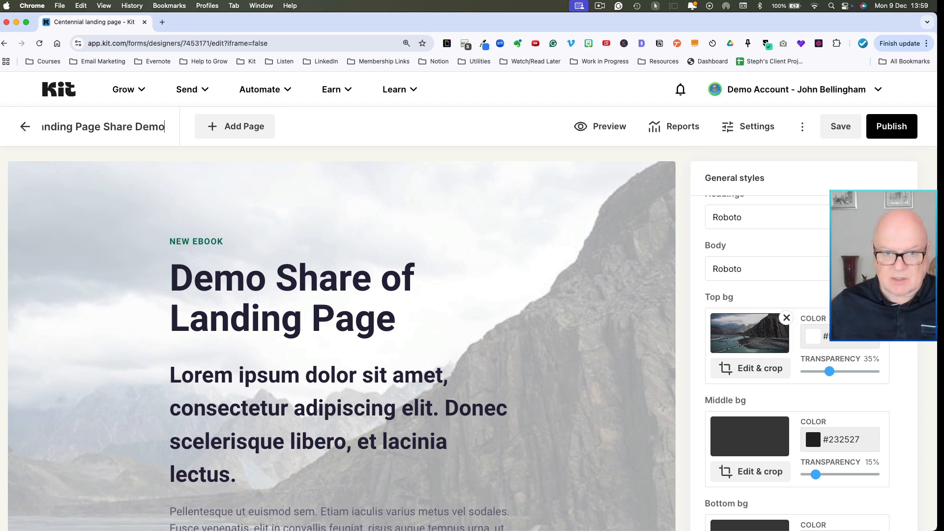
key("Return")
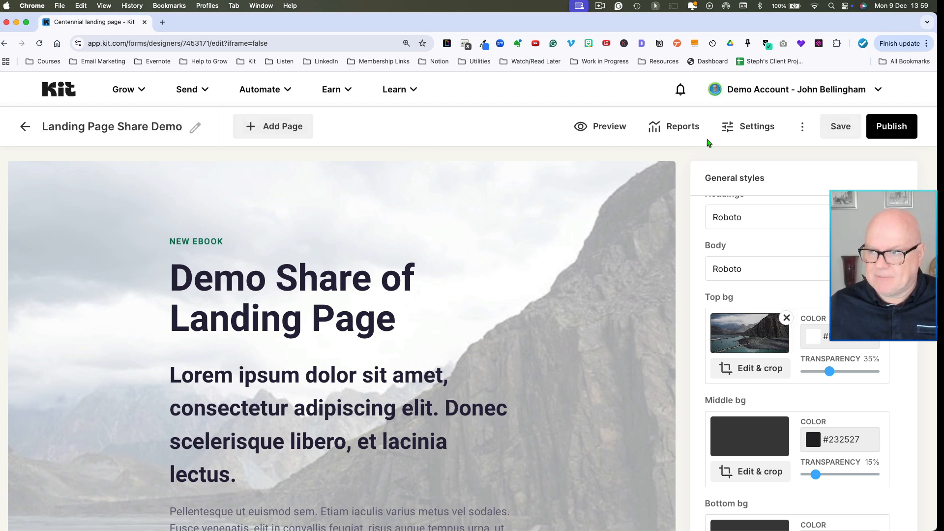
left_click(834, 129)
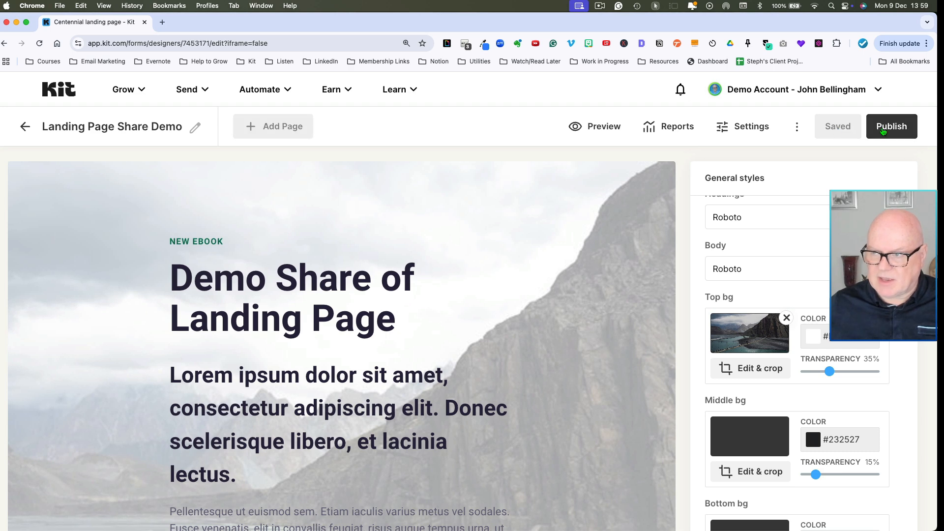
Examine the landing page's publishing and sharing options and its additional actions
left_click(883, 129)
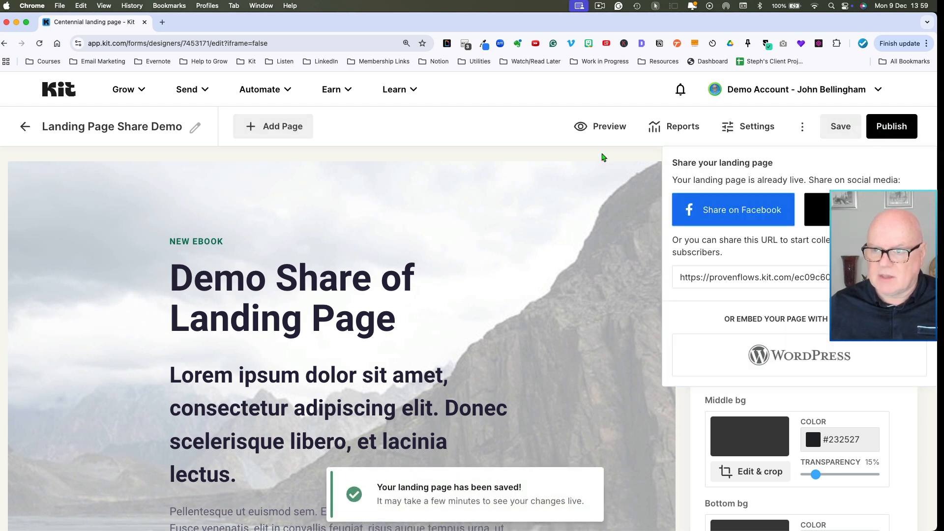
left_click(603, 157)
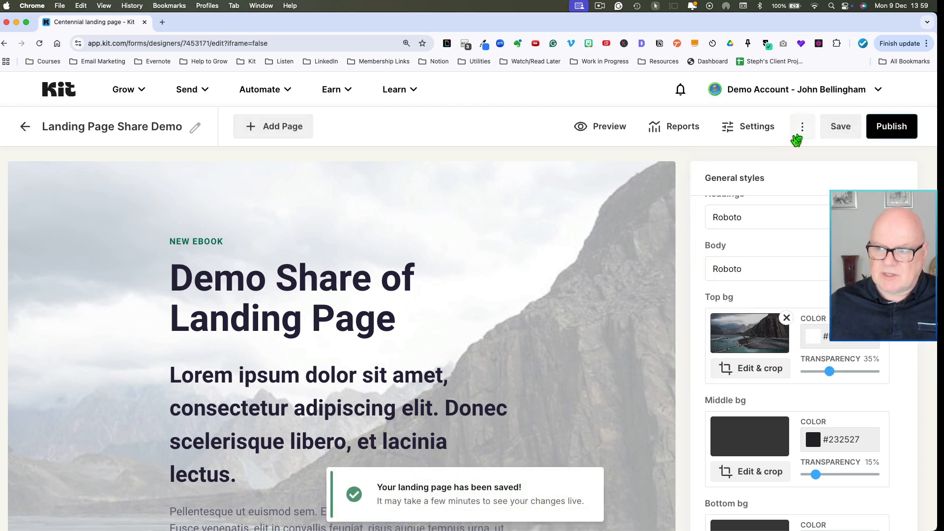
left_click(803, 129)
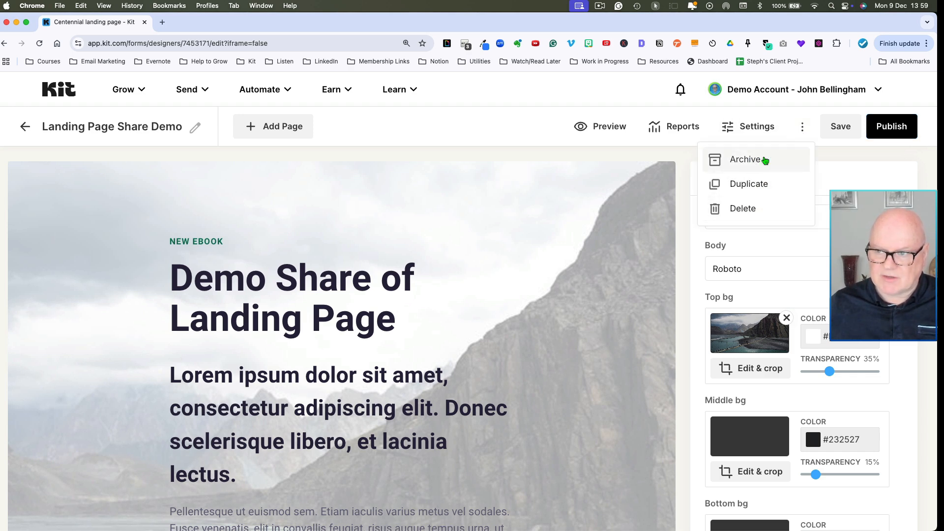
left_click(513, 130)
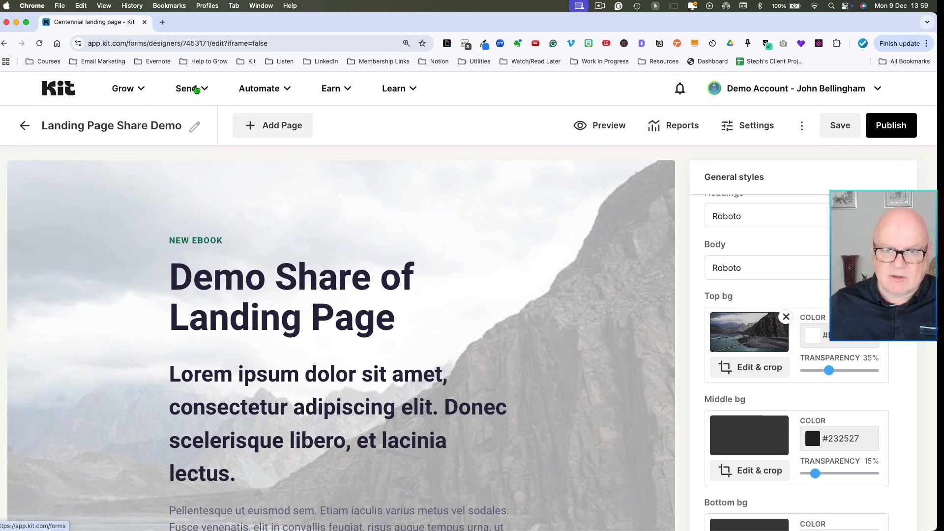
Create an empty visual automation from scratch from the automation templates
left_click(251, 92)
left_click(288, 146)
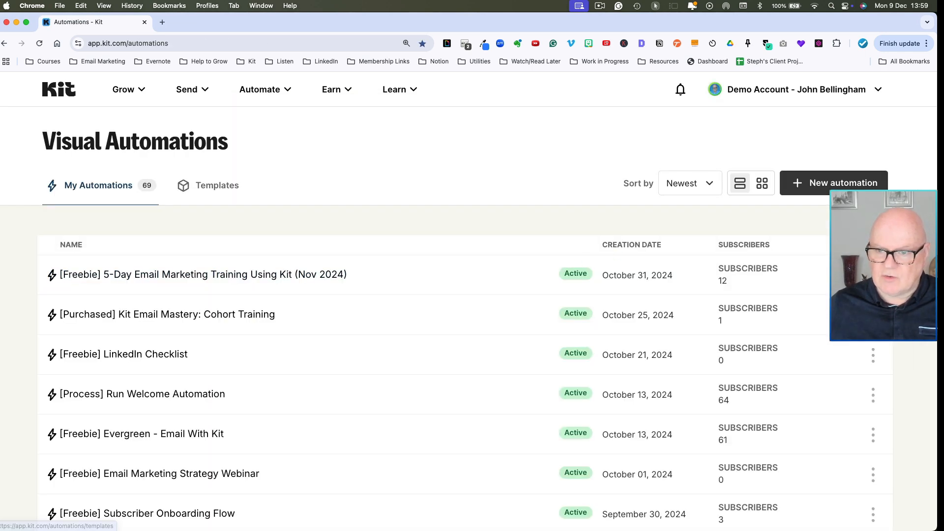
left_click(208, 185)
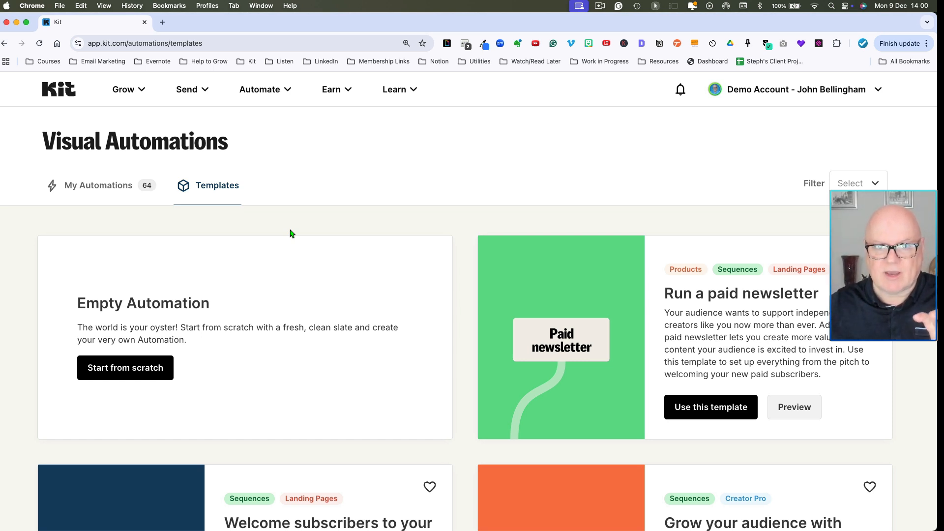
left_click(137, 372)
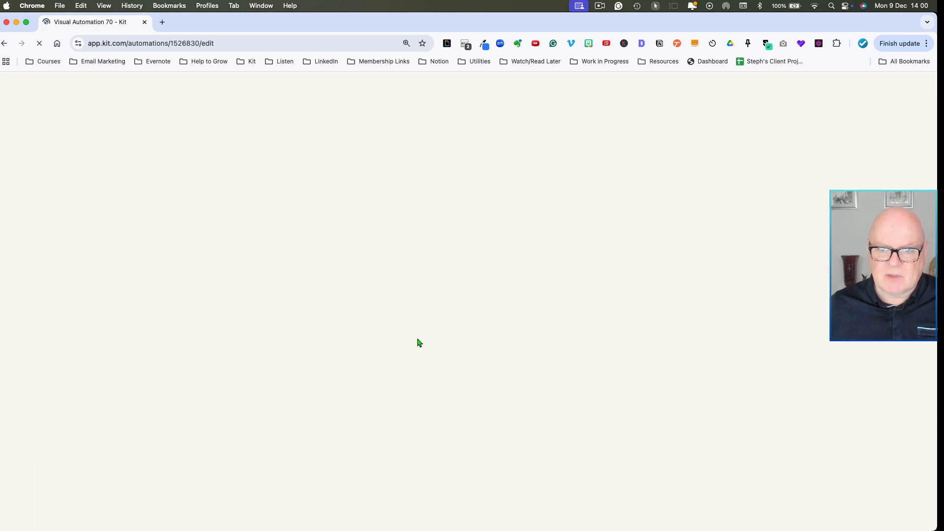
Add an entry event for subscribers who join the Landing Page Share Demo form and activate the automation
left_click(506, 286)
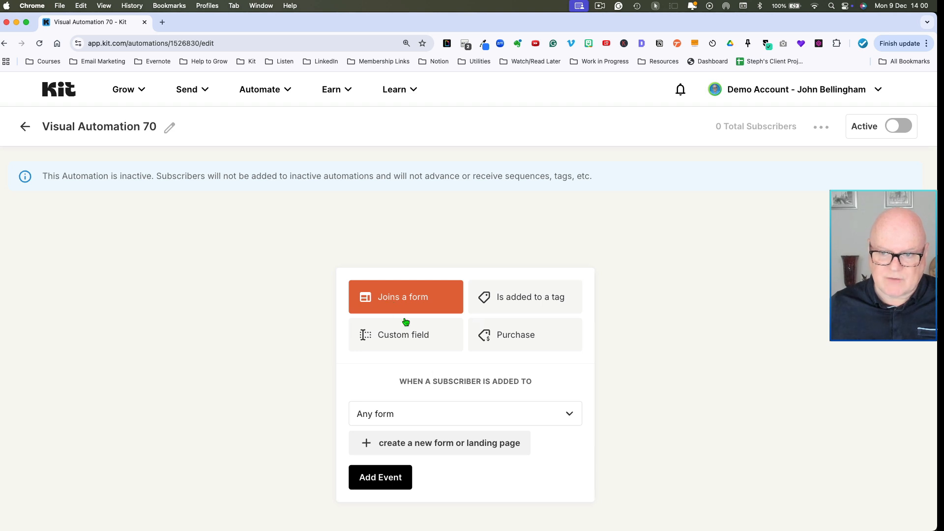
left_click(564, 415)
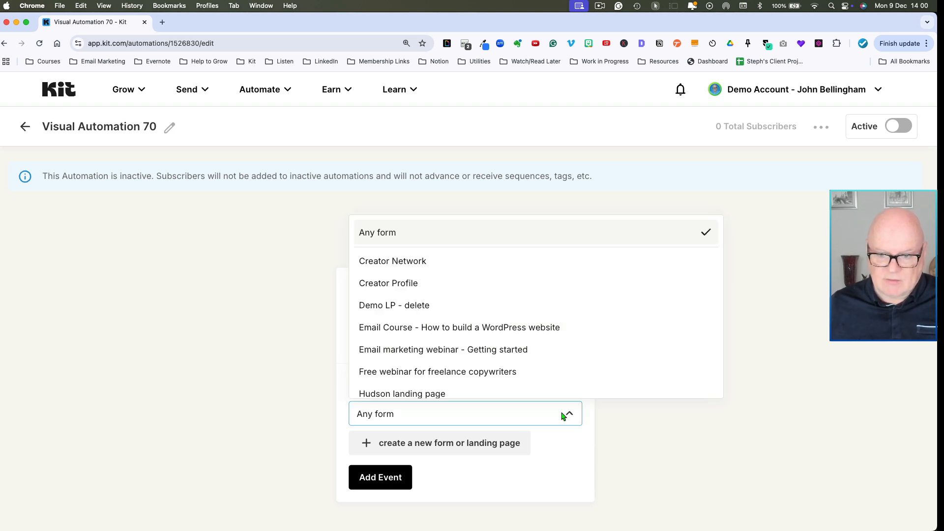
scroll(454, 334, "down", 4)
scroll(457, 337, "down", 2)
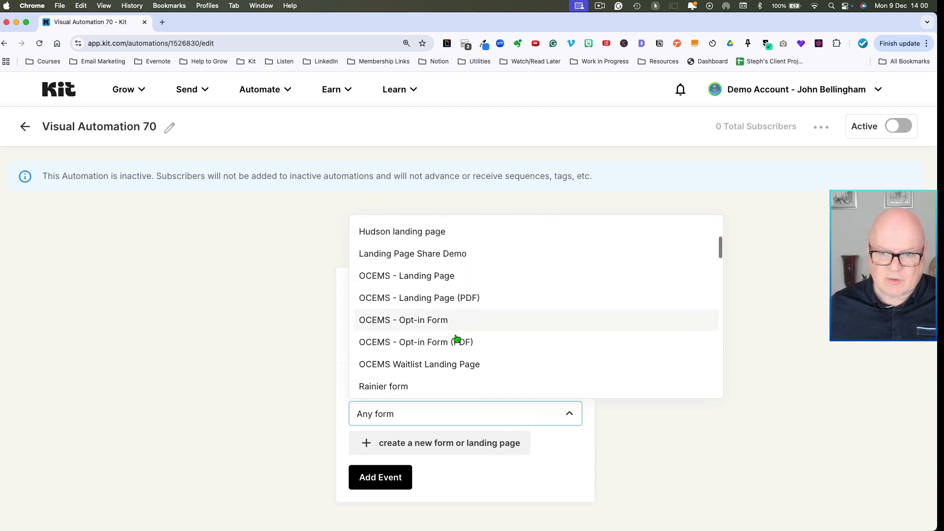
left_click(440, 250)
left_click(388, 481)
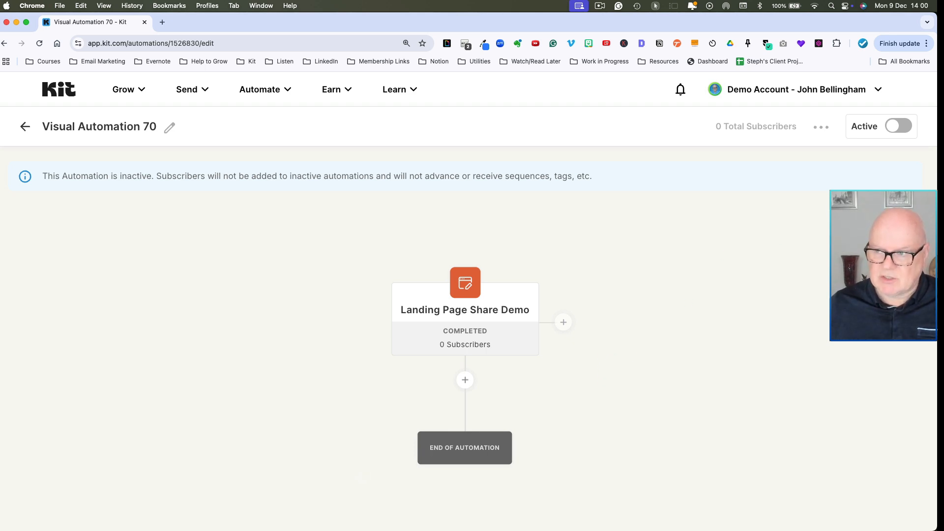
left_click(894, 129)
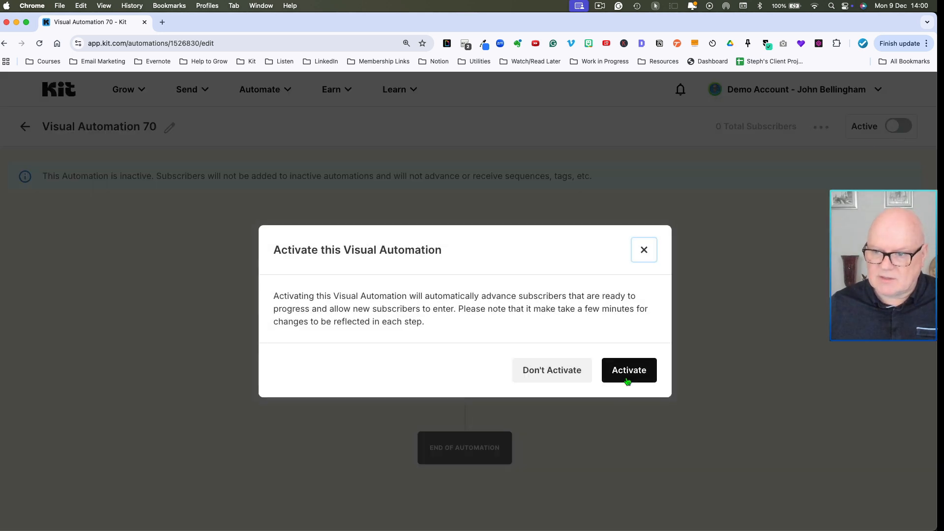
left_click(628, 374)
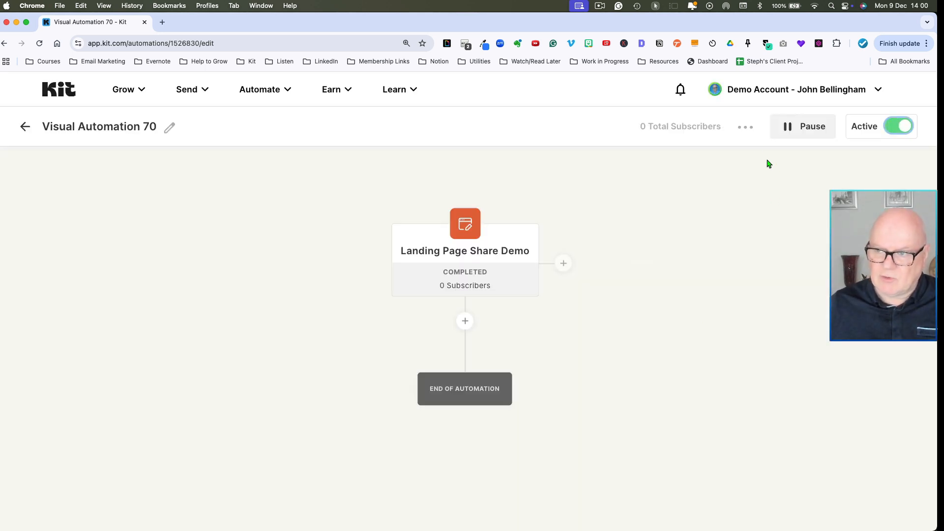
Share the visual automation publicly as a template and copy its share link
left_click(745, 128)
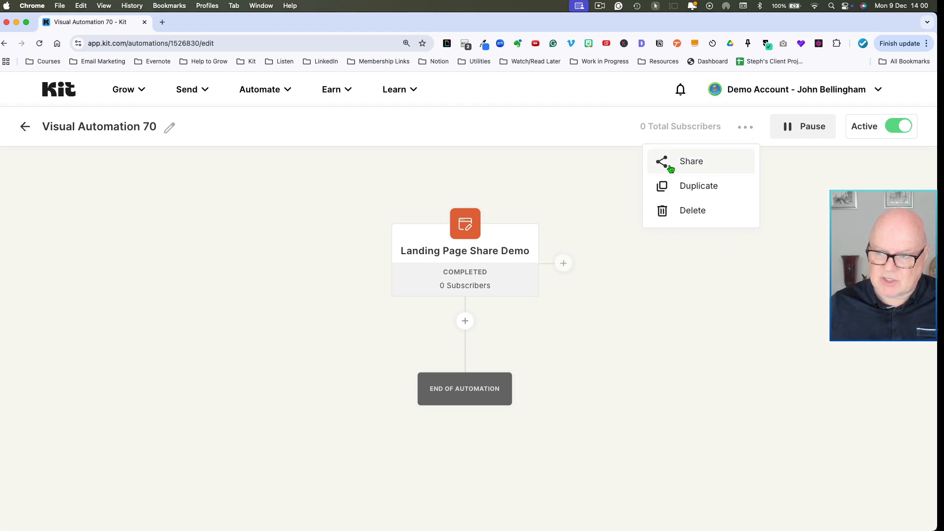
left_click(690, 162)
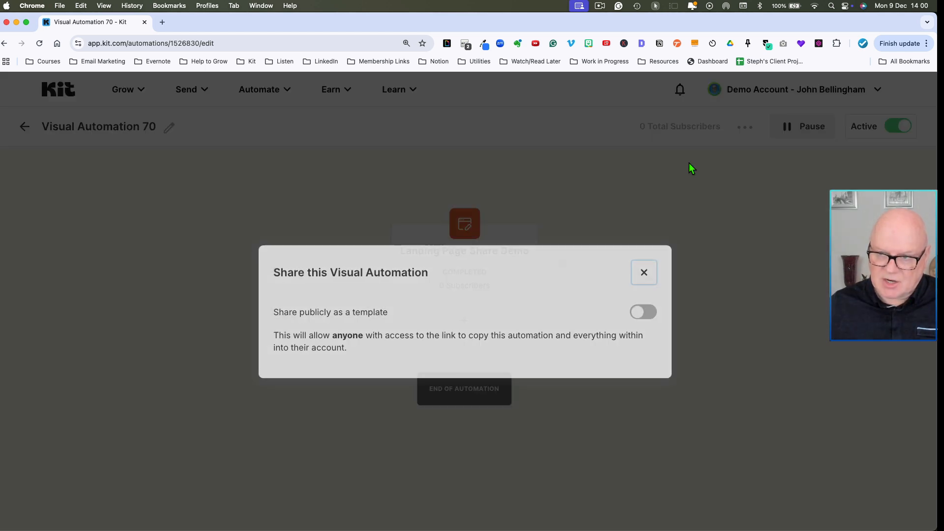
left_click(639, 312)
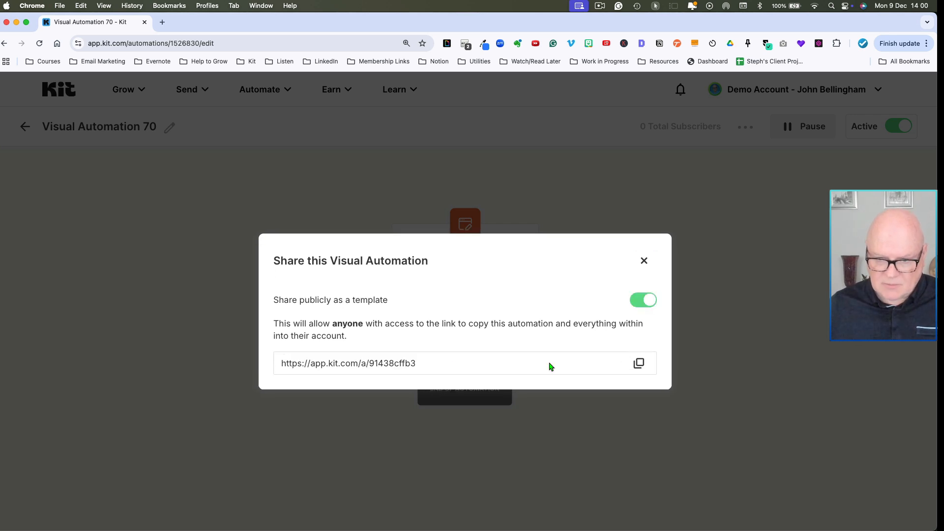
left_click(639, 363)
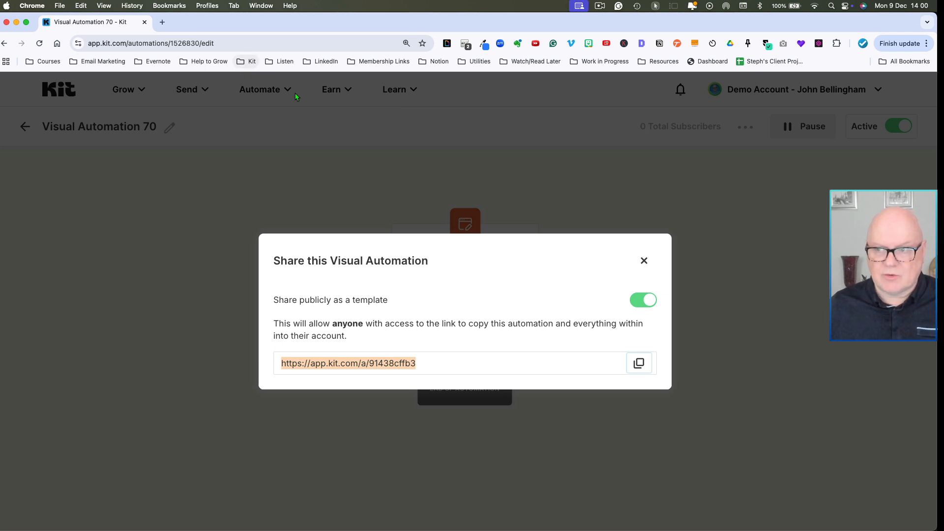
left_click(643, 261)
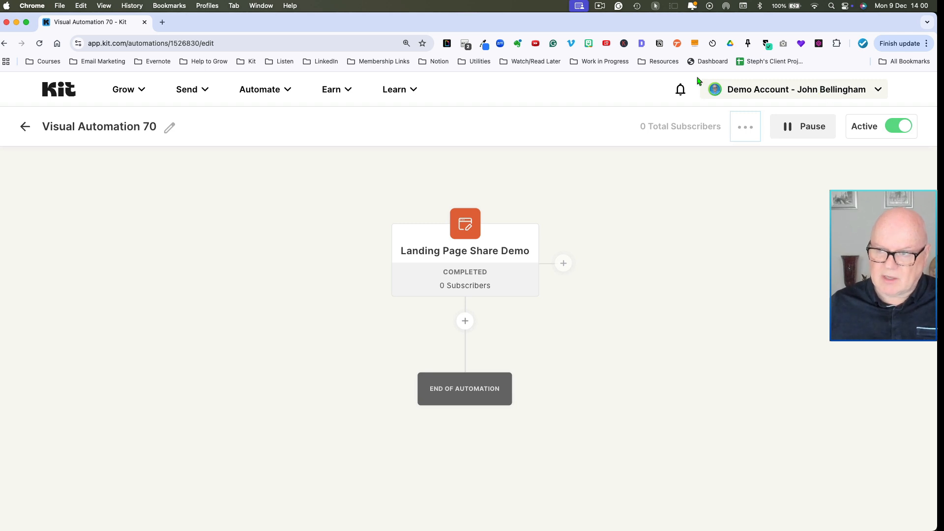
Switch to the incognito browser window with the other Kit account and open the copied share link in a new tab
left_click(262, 7)
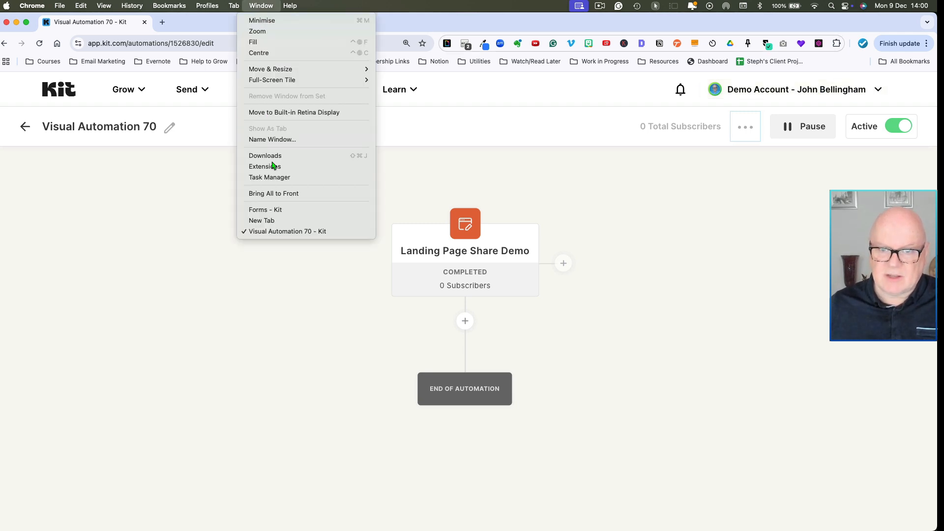
left_click(278, 211)
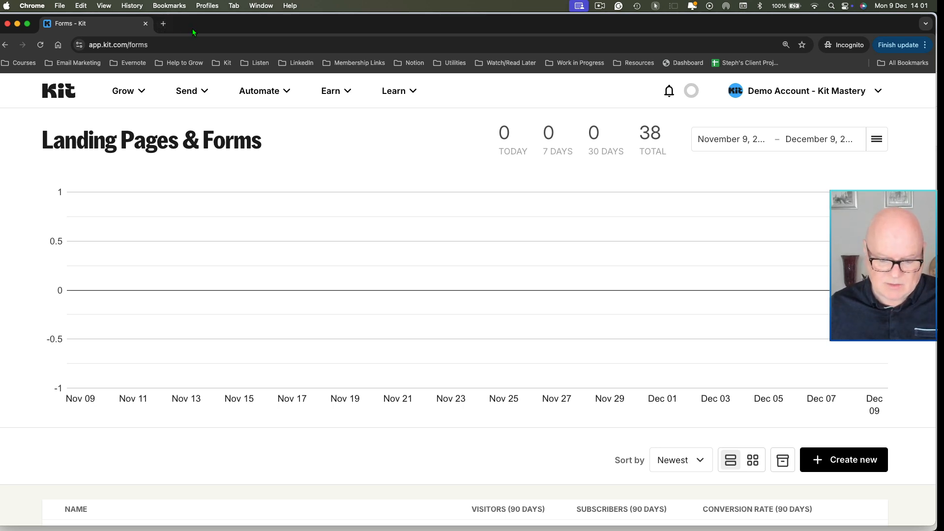
left_click(164, 25)
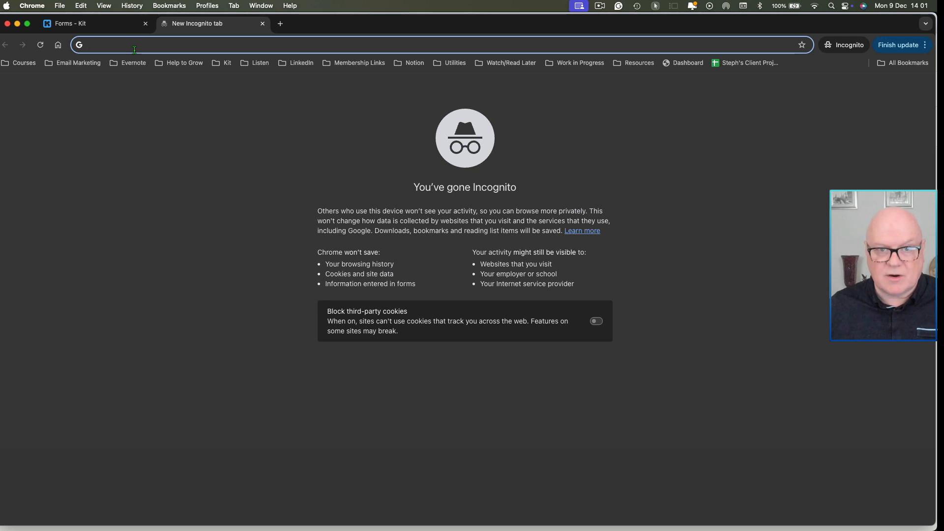
key("super+v")
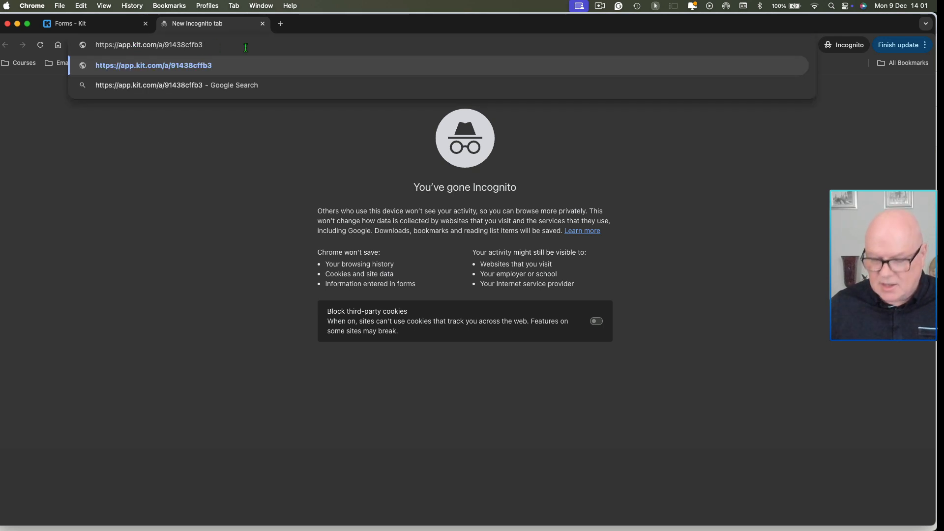
key("Return")
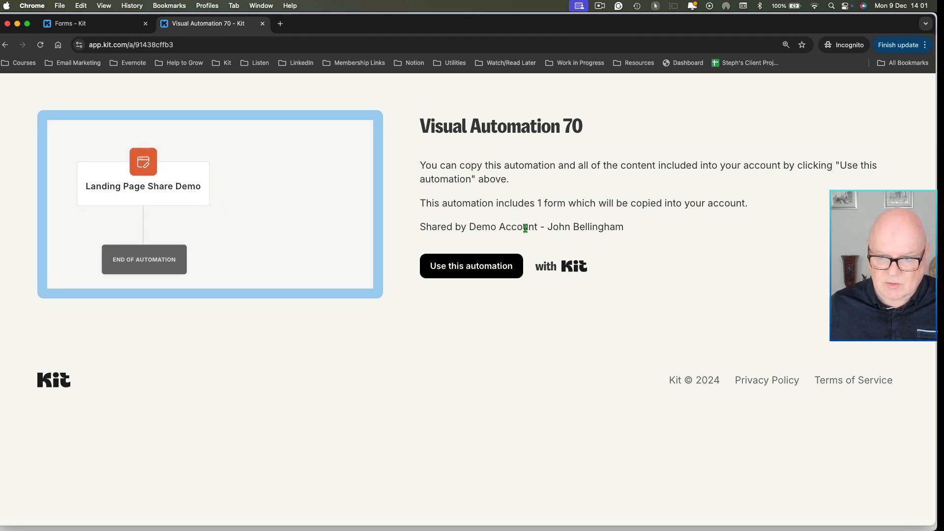
Check who shared the automation and copy it with its content into this account
left_click_drag(469, 226, 626, 230)
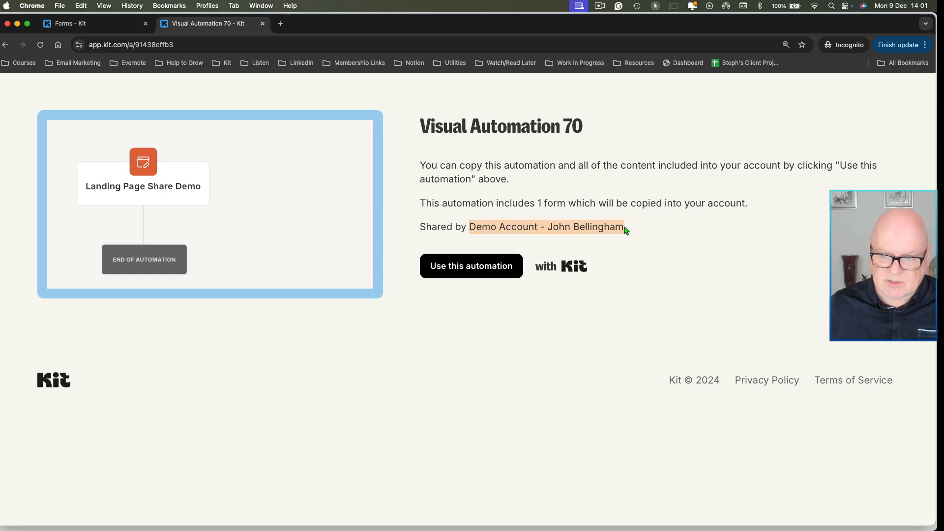
left_click(472, 267)
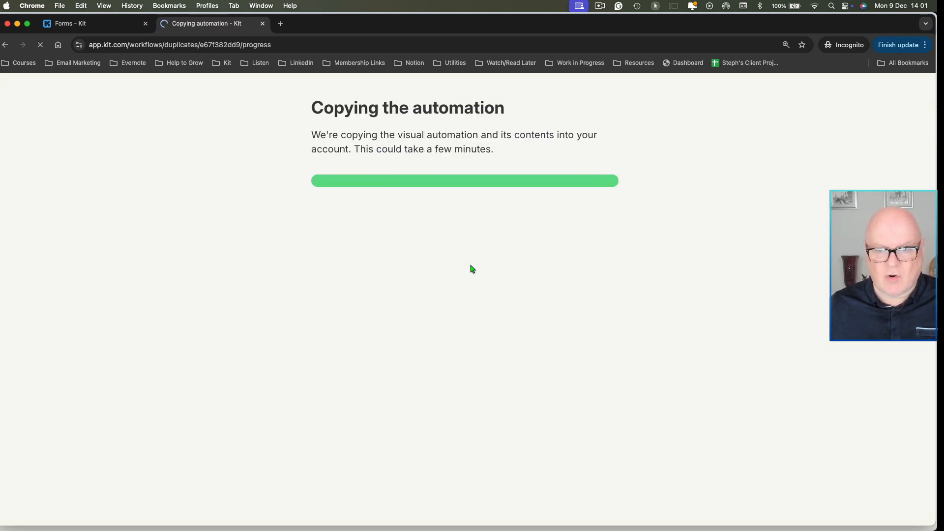
mouse_move(464, 283)
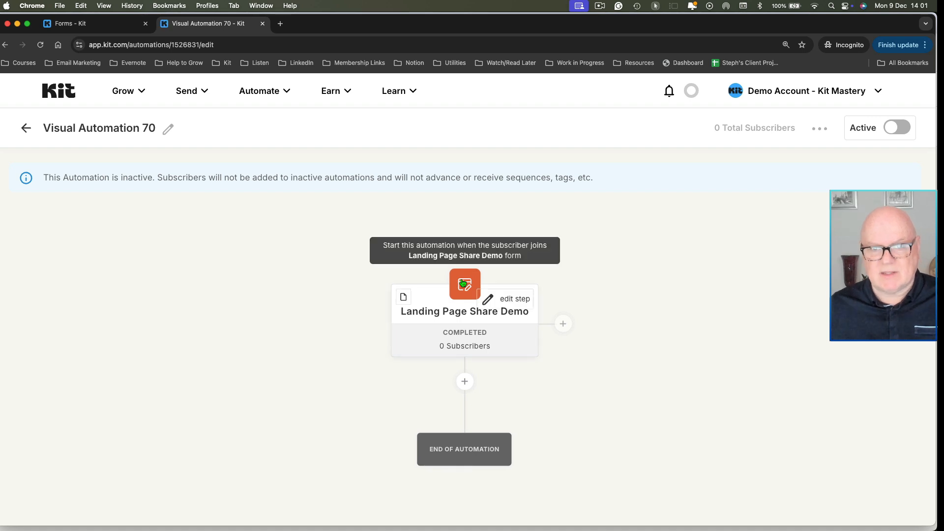
Open the copied Landing Page Share Demo from this account's landing pages and forms, and review its heading and background
left_click(133, 95)
left_click(204, 215)
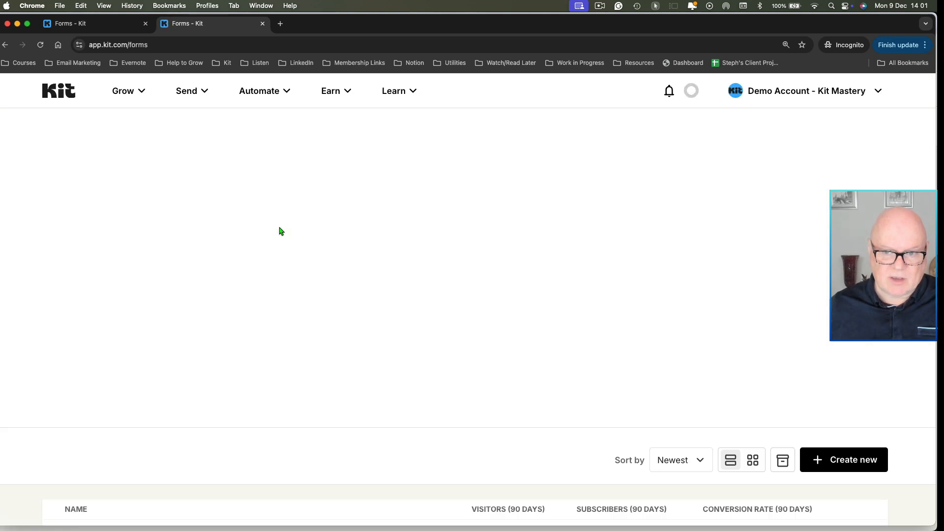
scroll(285, 255, "down", 2)
scroll(285, 259, "down", 5)
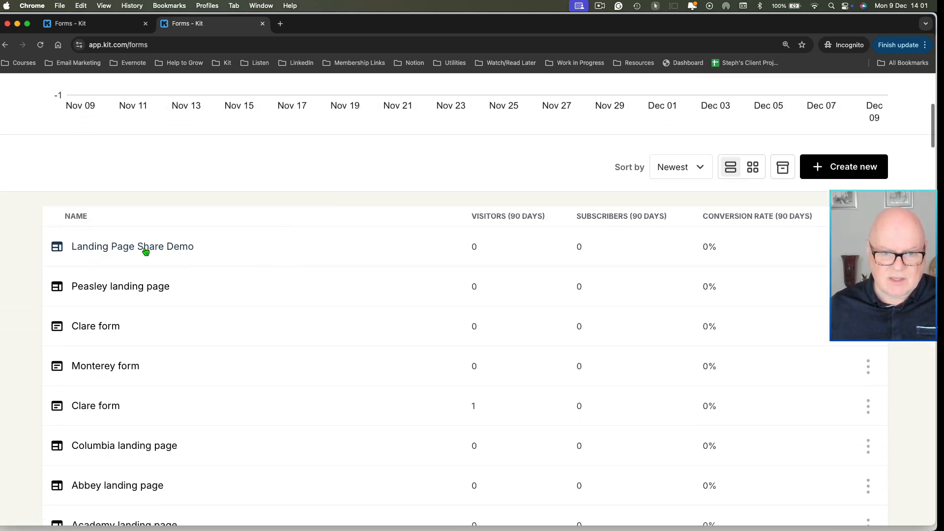
left_click(126, 251)
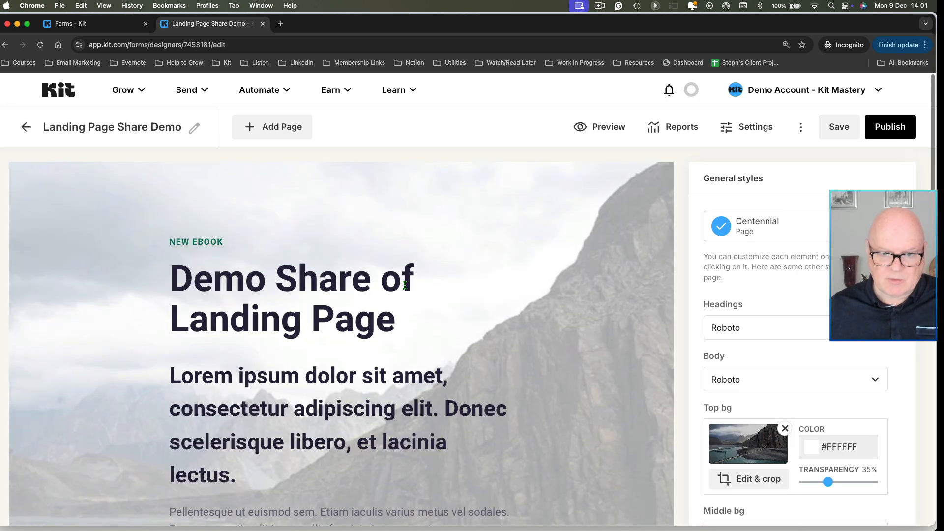
scroll(380, 283, "down", 1)
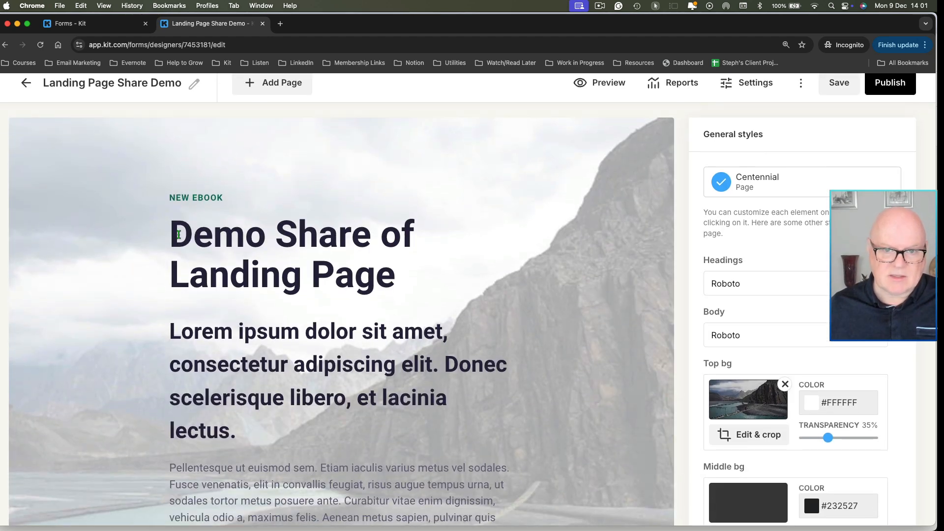
left_click_drag(193, 235, 414, 286)
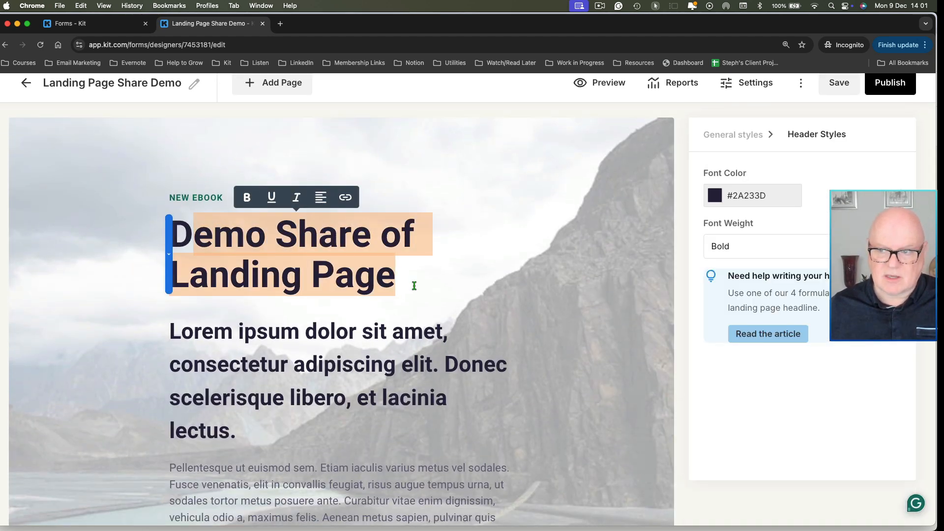
scroll(422, 269, "up", 1)
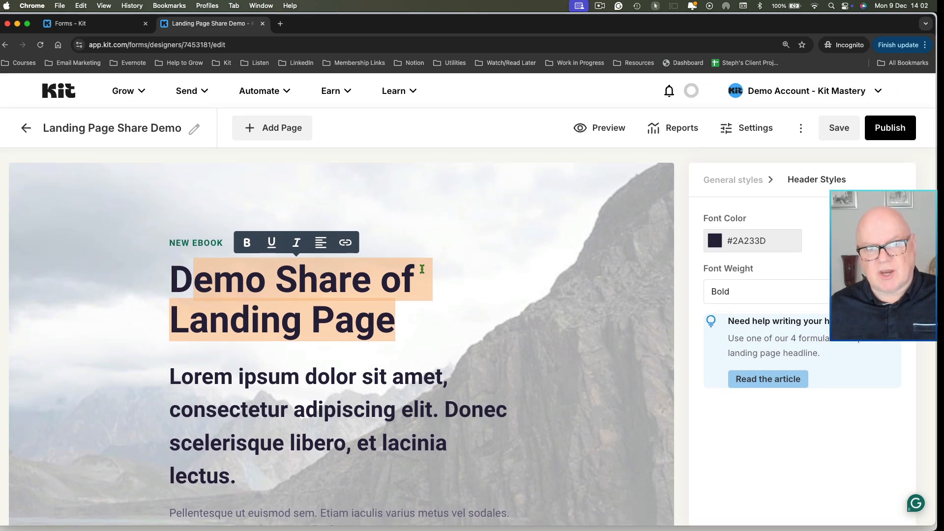